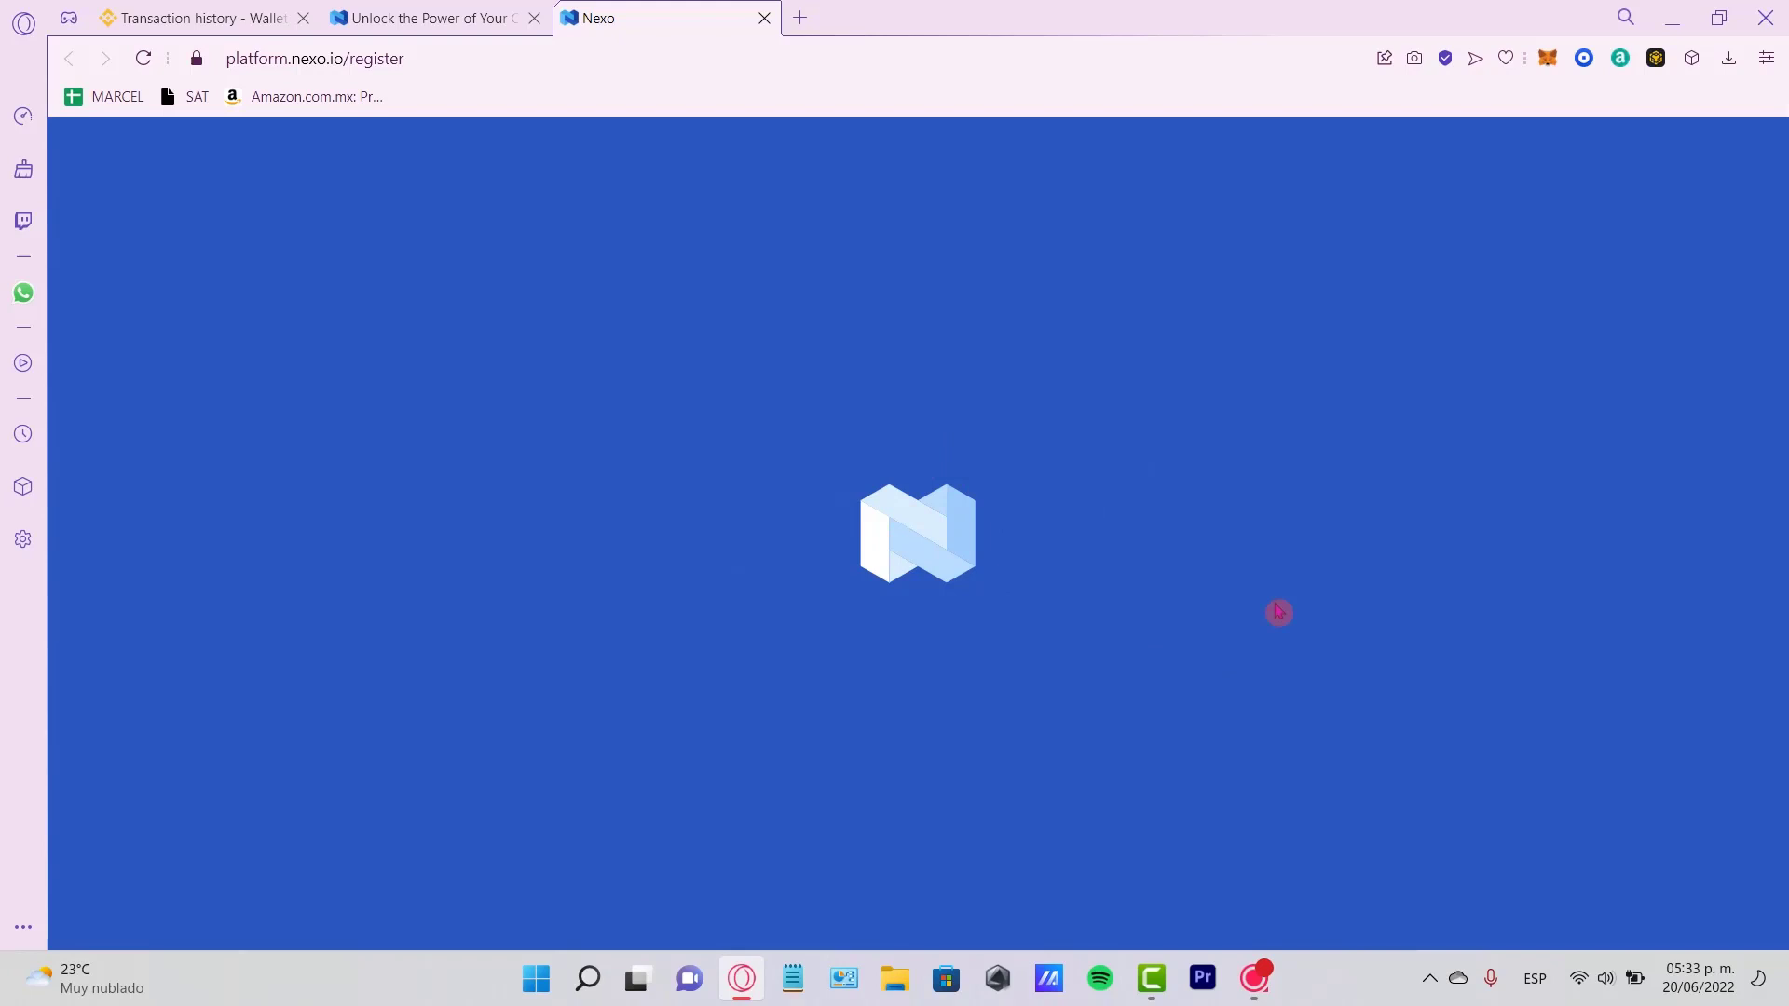
Fill in email and password, accept the terms and submit the registration form.
left_click(874, 403)
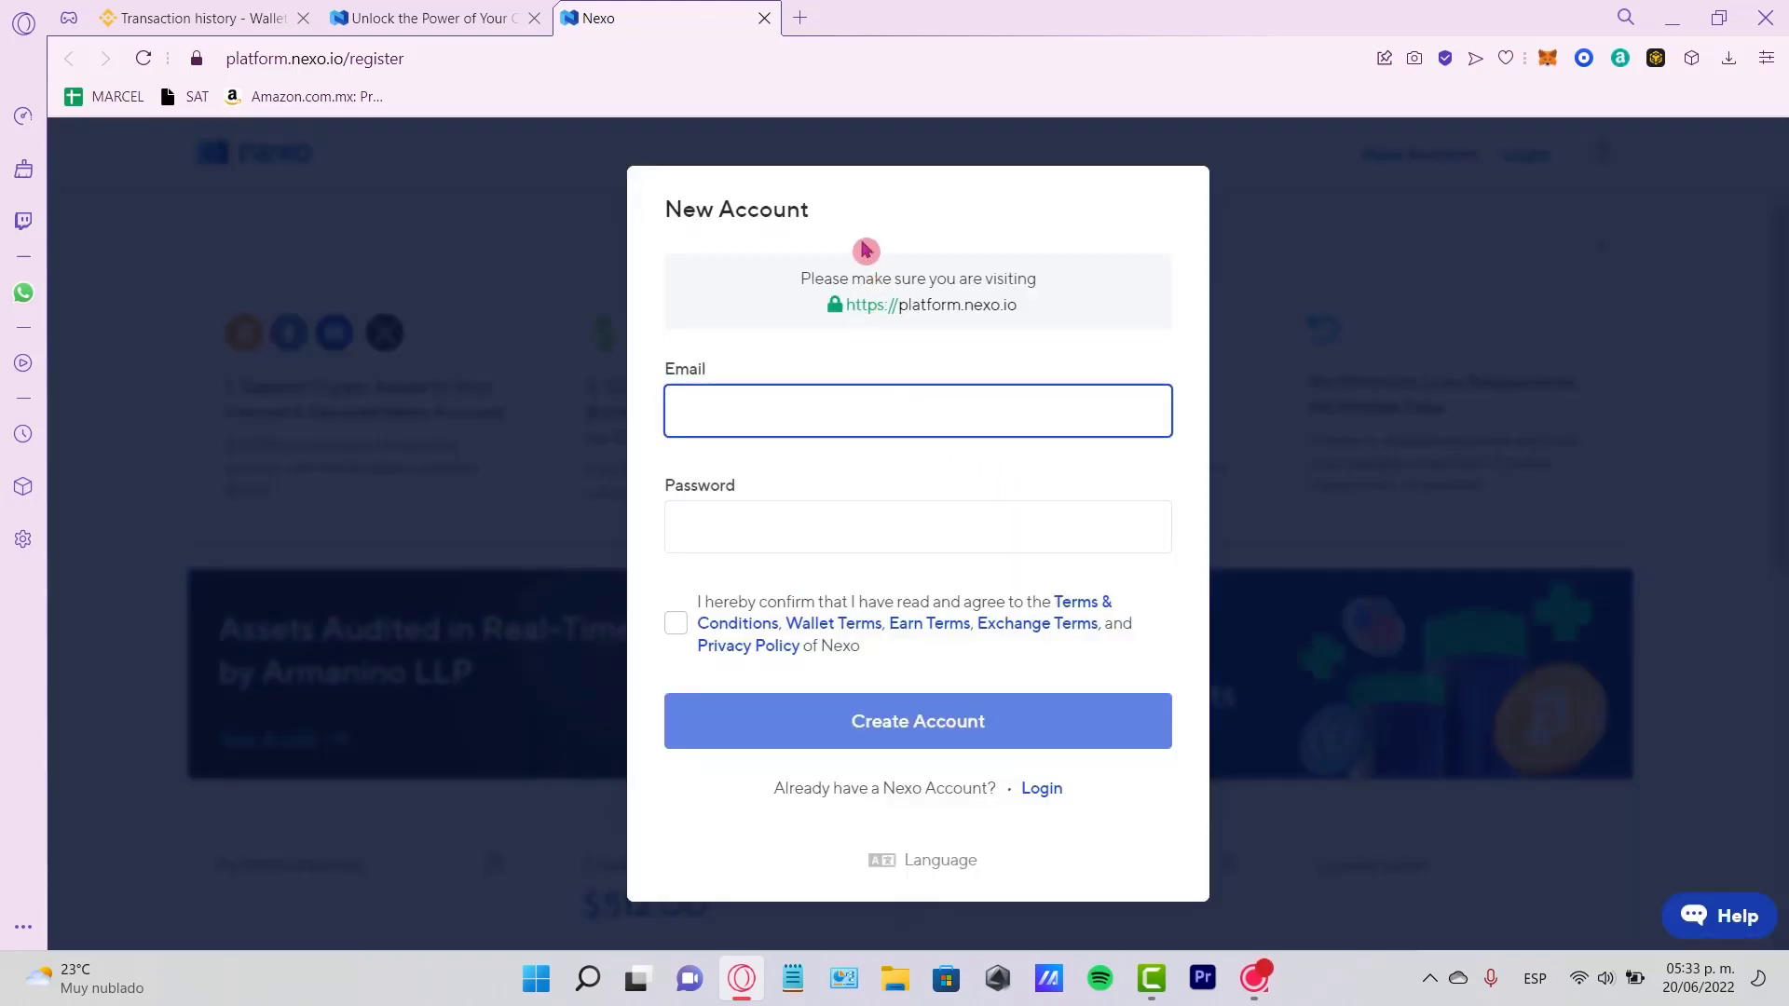
left_click(675, 633)
mouse_move(858, 601)
left_mouse_down()
mouse_move(1101, 601)
mouse_move(1085, 624)
left_mouse_up()
left_click(908, 408)
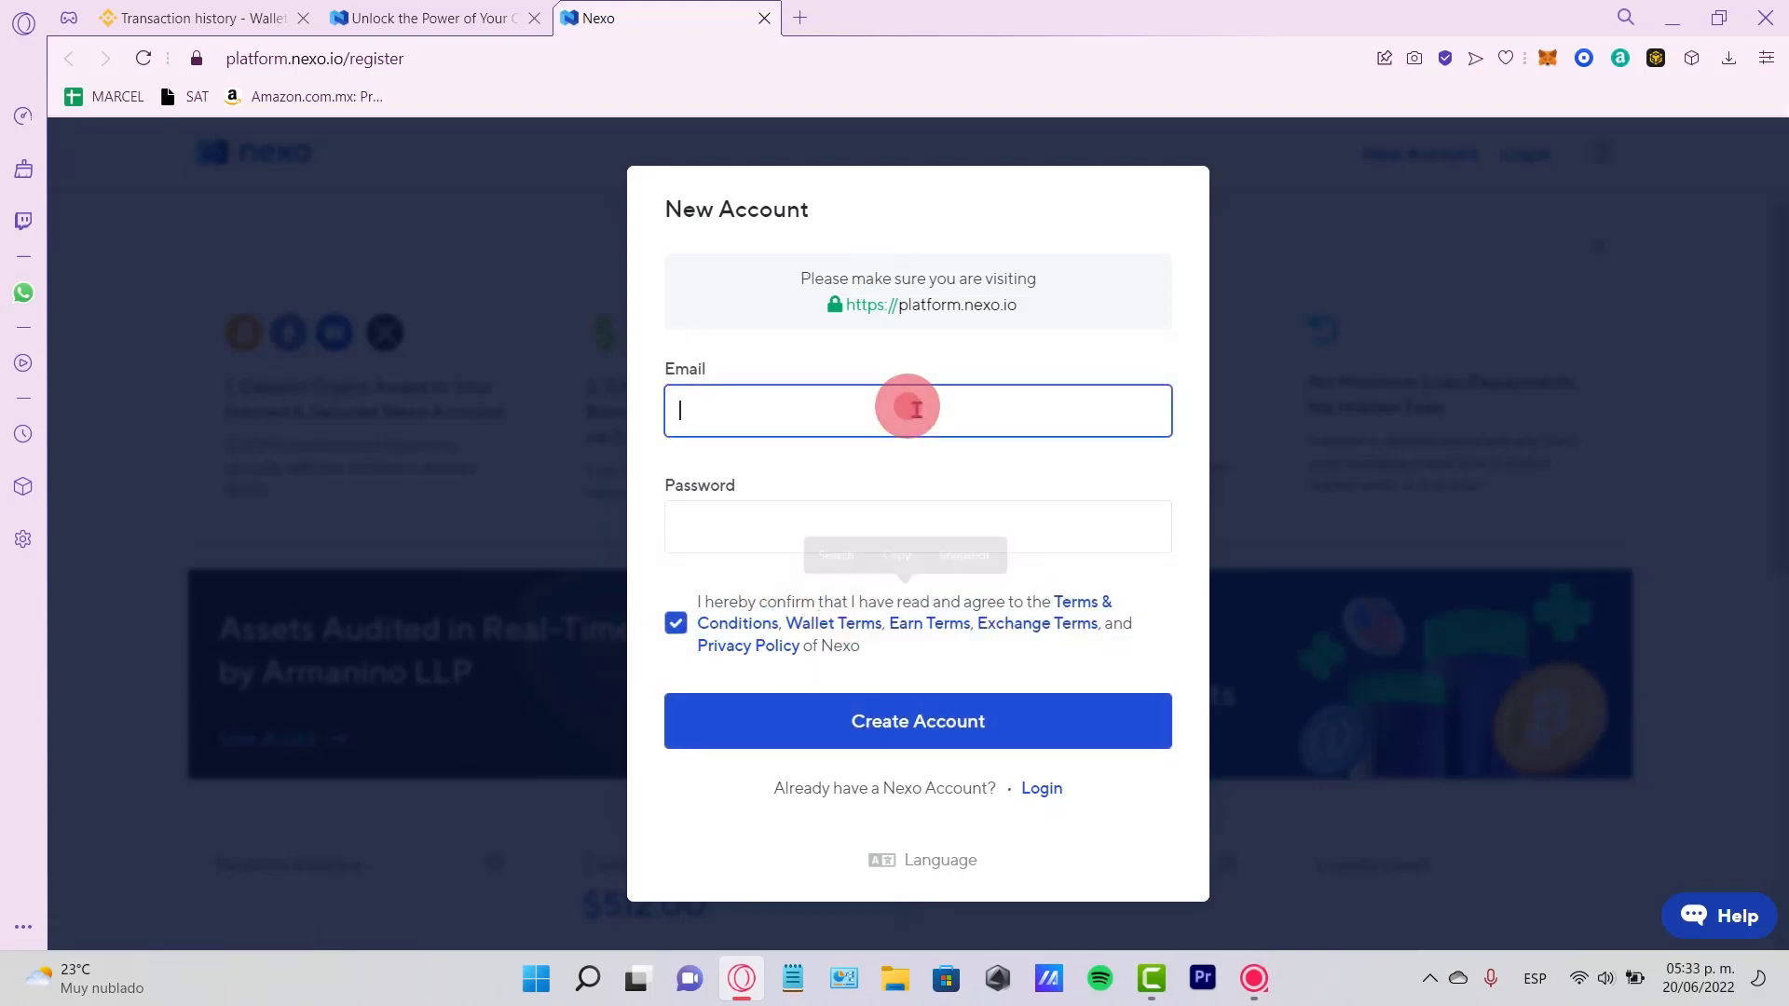
left_click(799, 517)
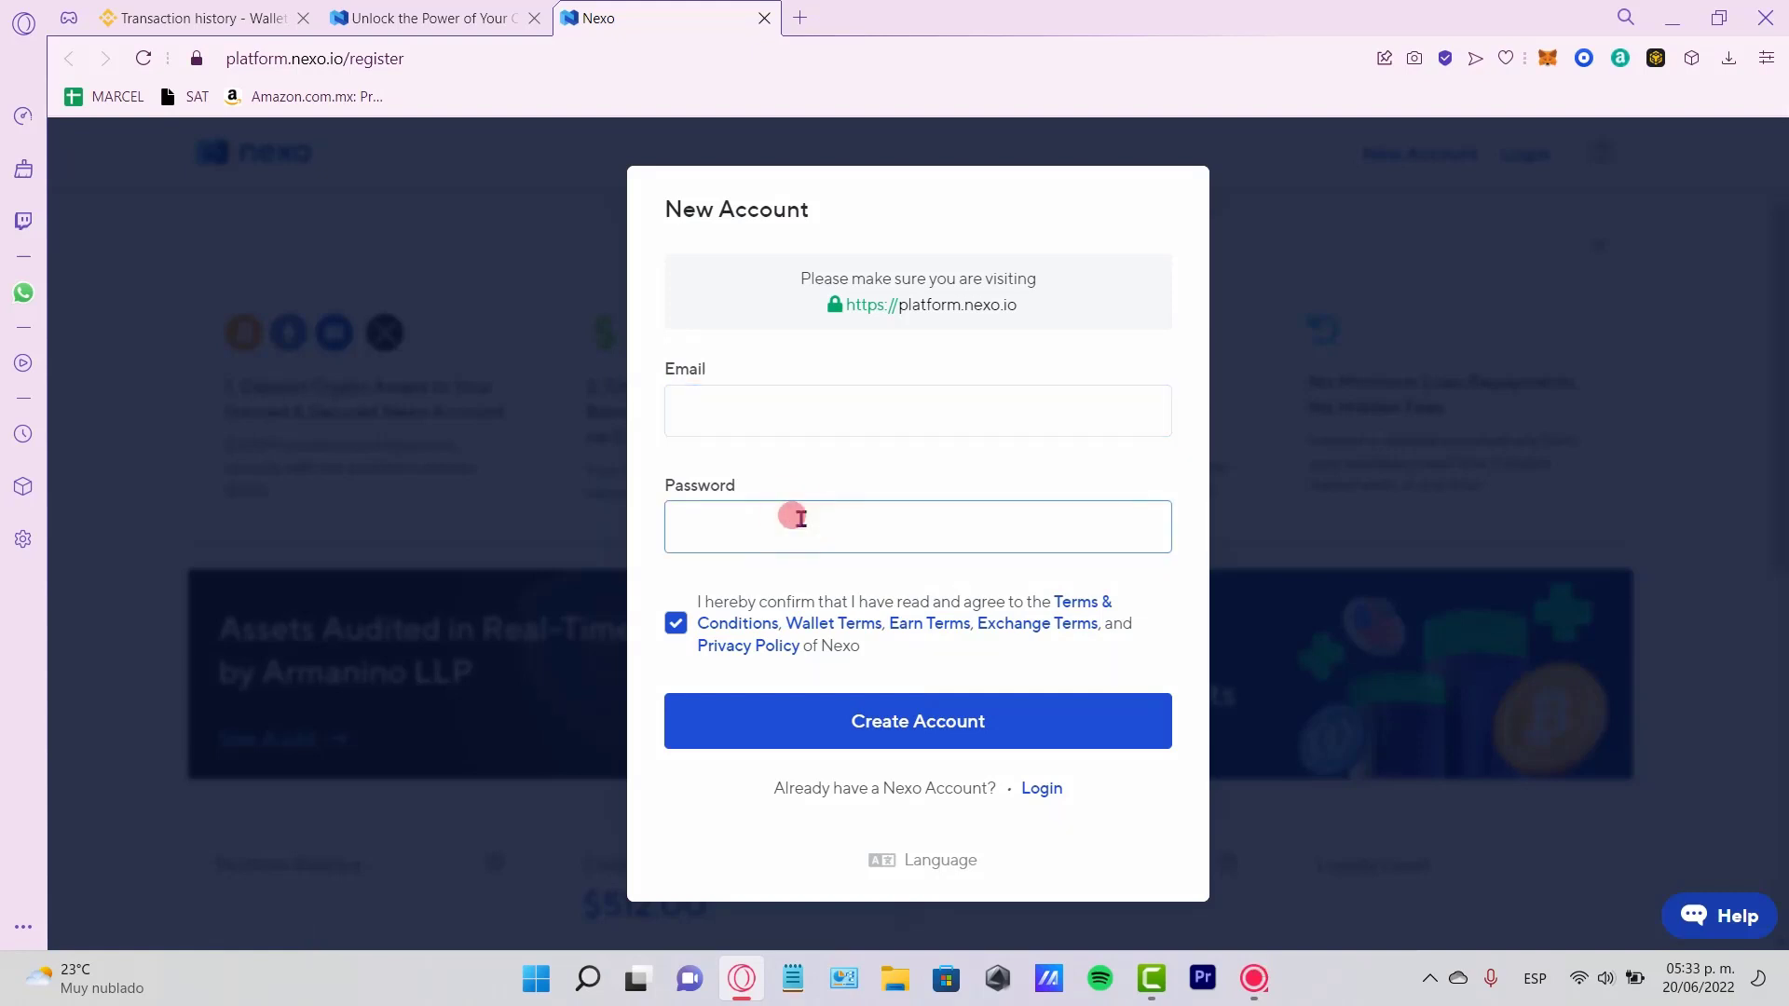
key("Return")
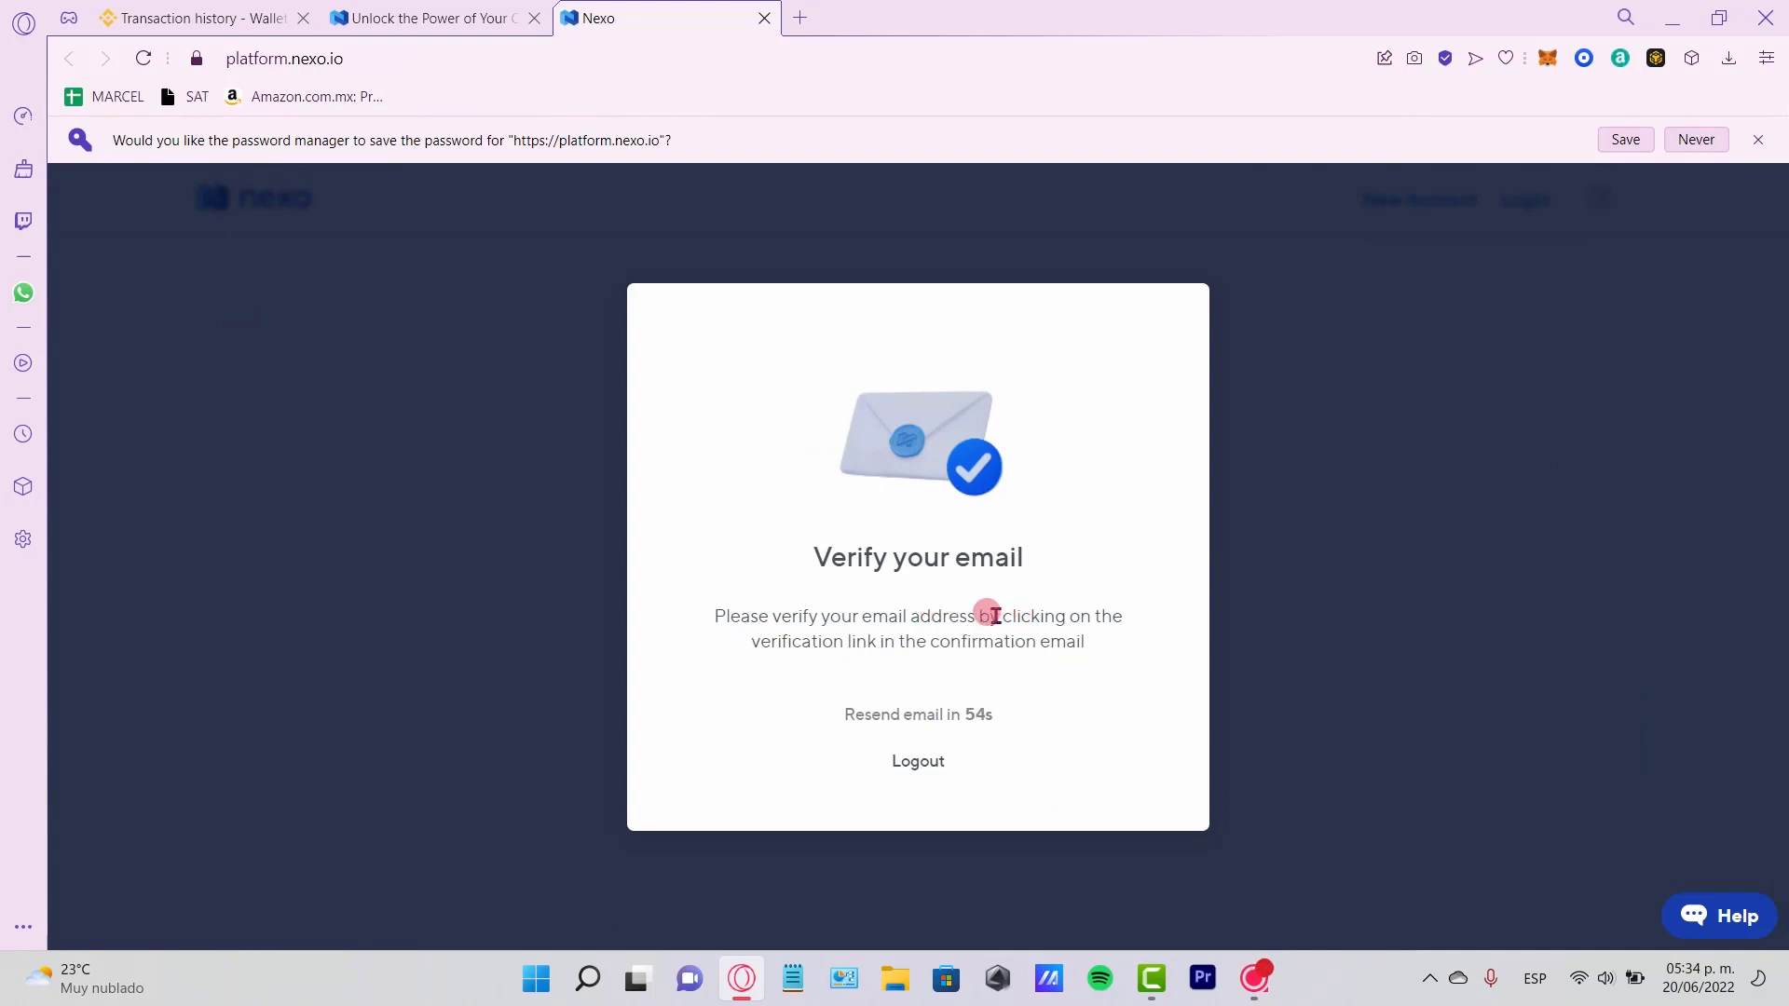
Confirm the email via the verification link and land on the account dashboard.
mouse_move(990, 615)
left_mouse_down()
mouse_move(1101, 612)
mouse_move(1121, 647)
left_mouse_up()
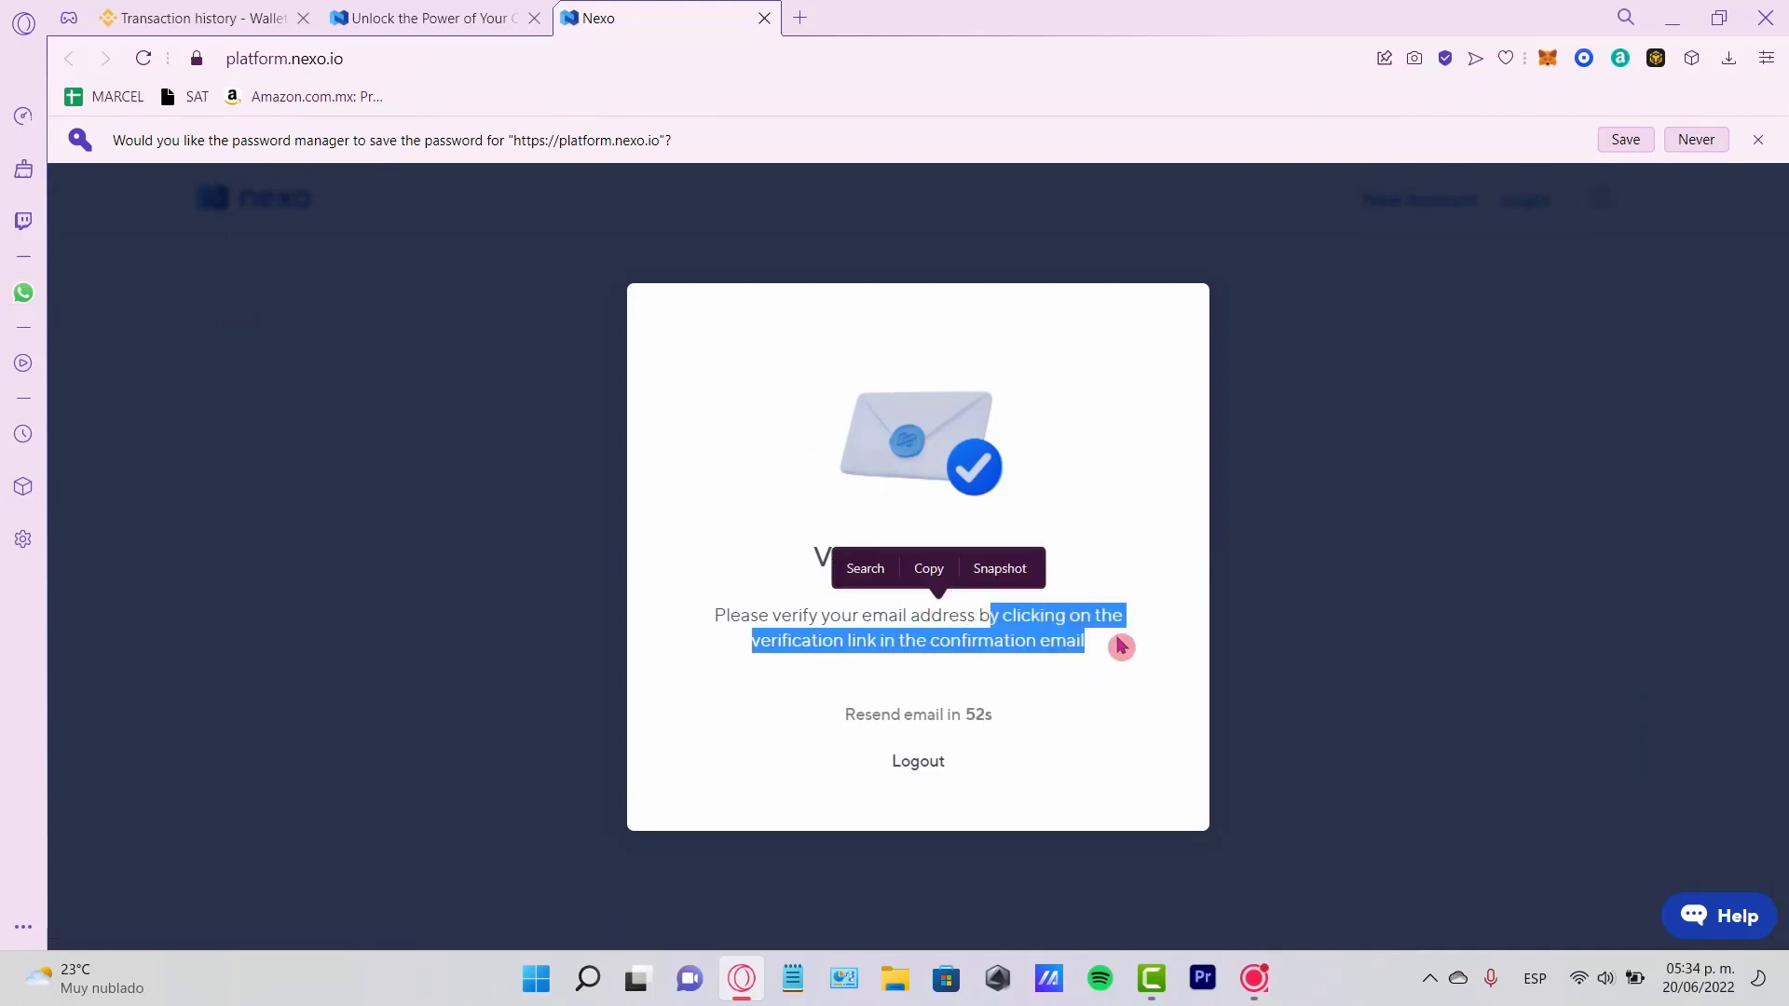
left_click(799, 17)
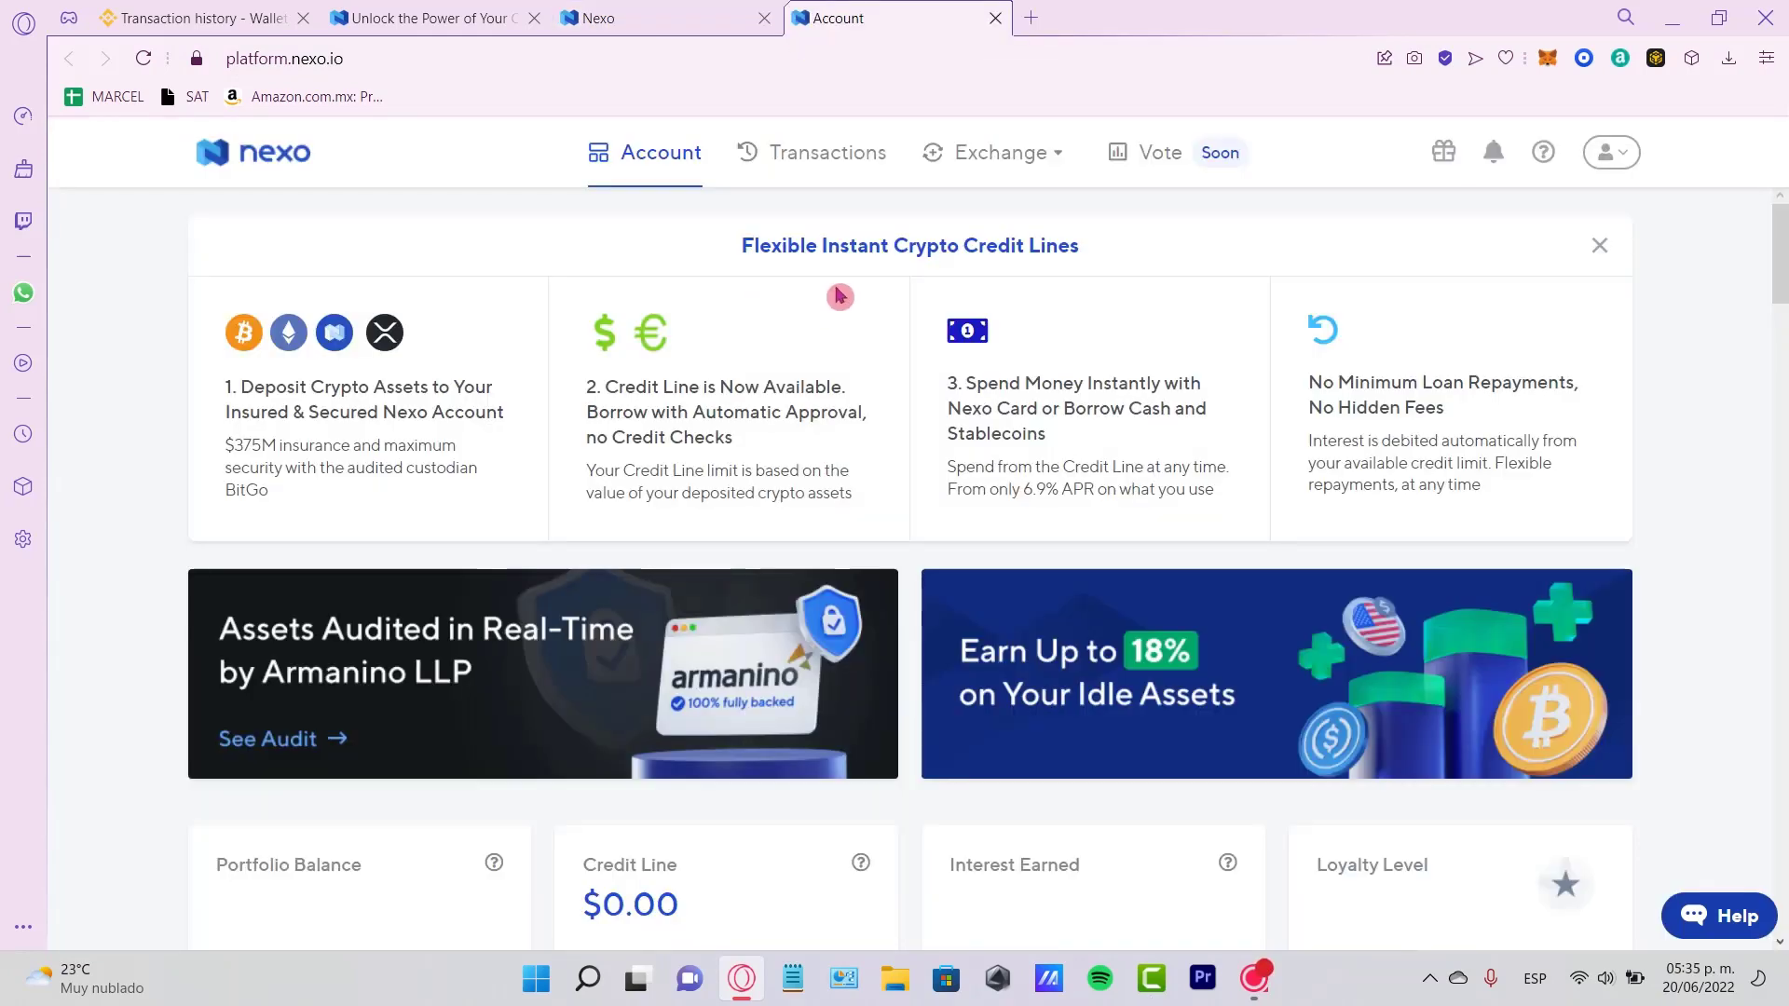
scroll(1118, 368, "down", 3)
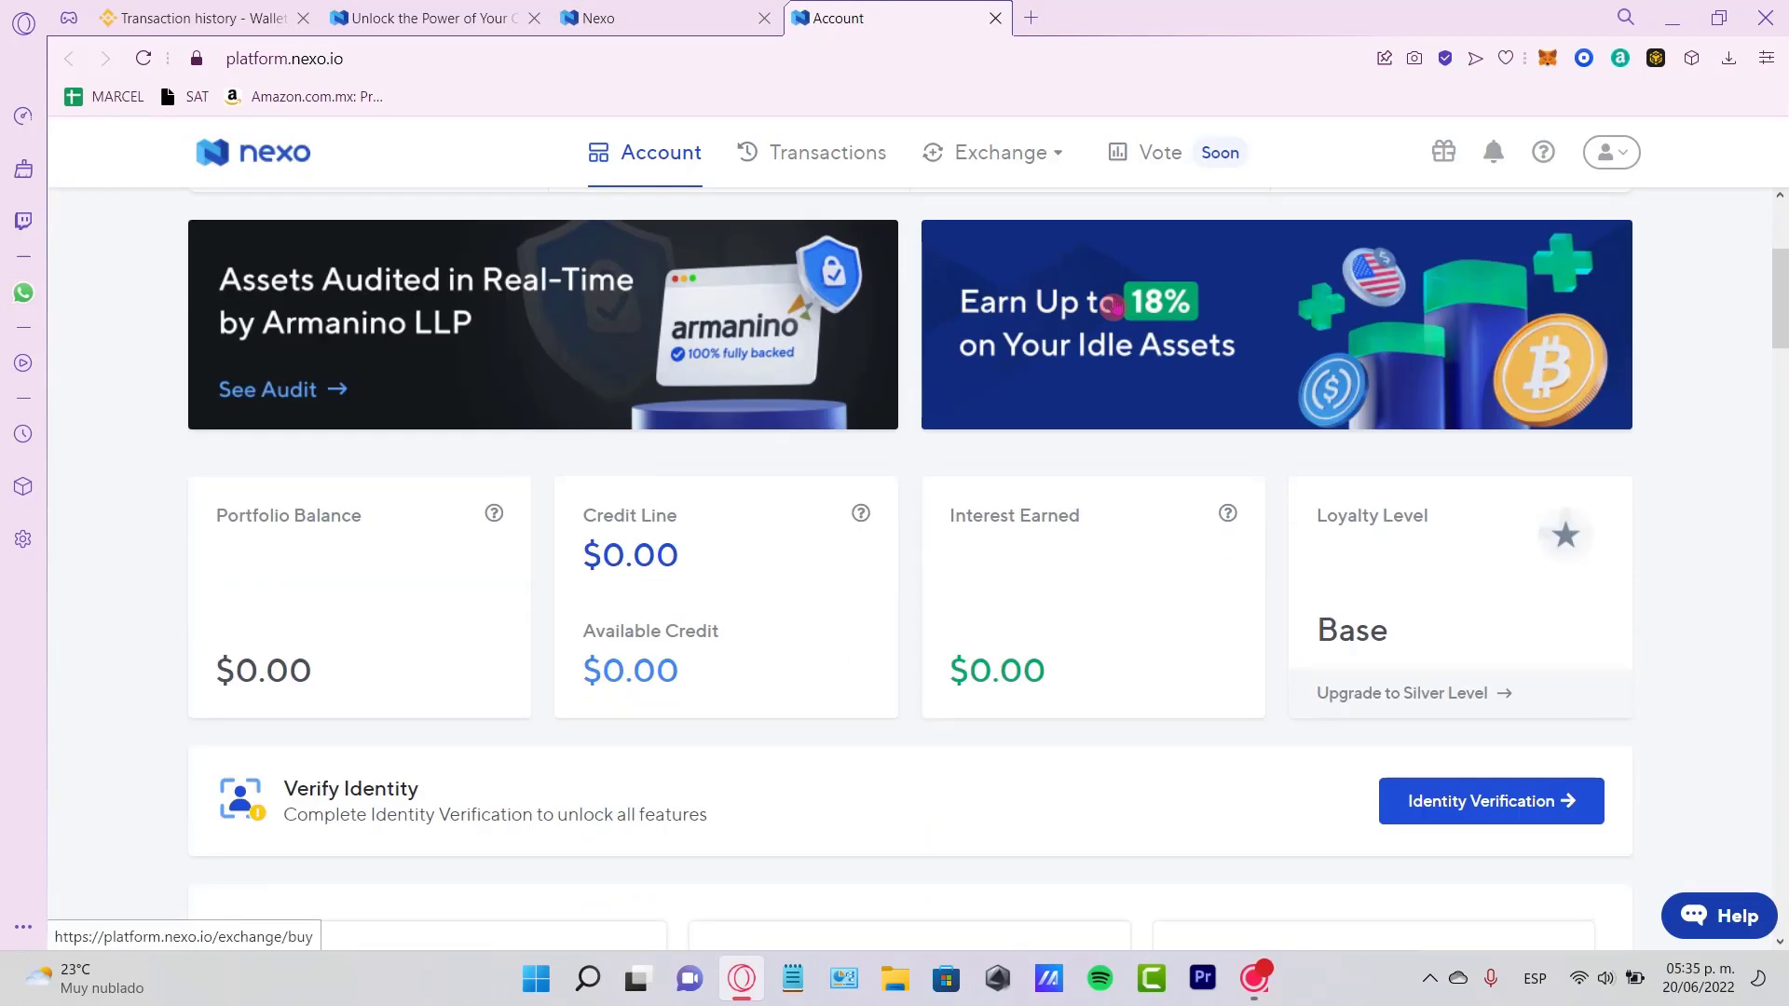
scroll(1113, 435, "down", 2)
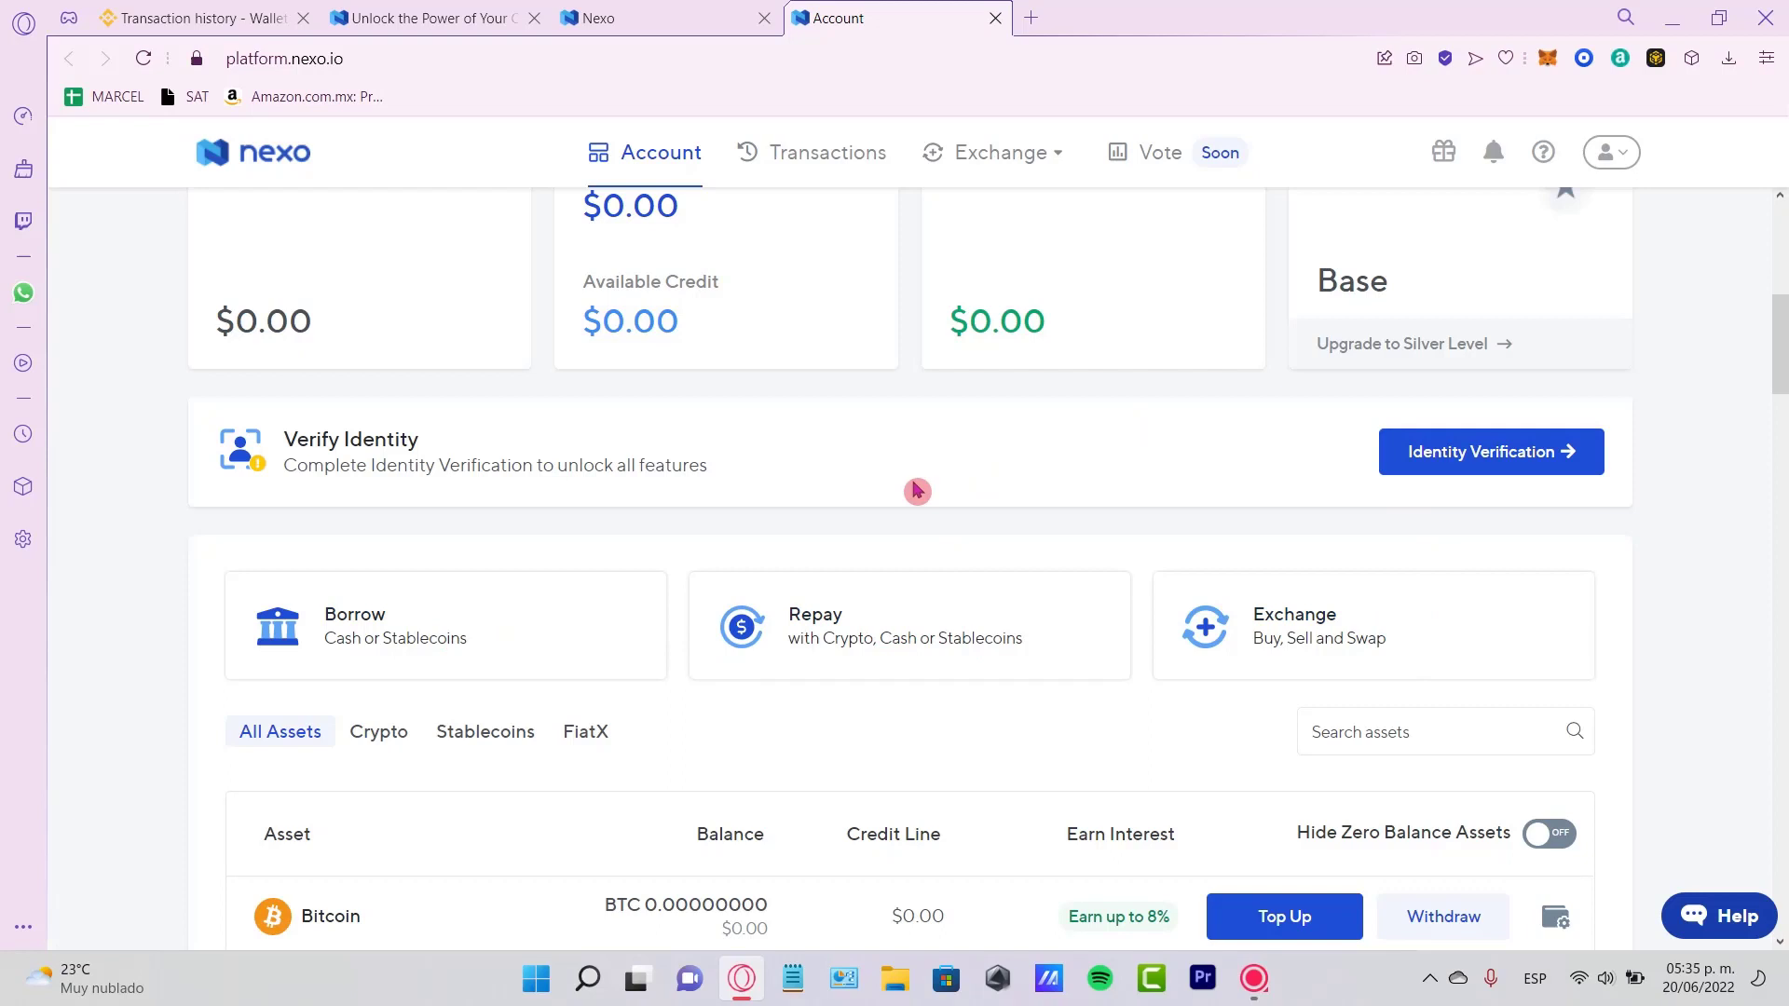
Go from the Verify Identity card on the Account page to the Identity Verification overview.
mouse_move(338, 465)
left_mouse_down()
mouse_move(725, 497)
mouse_move(668, 464)
left_mouse_up()
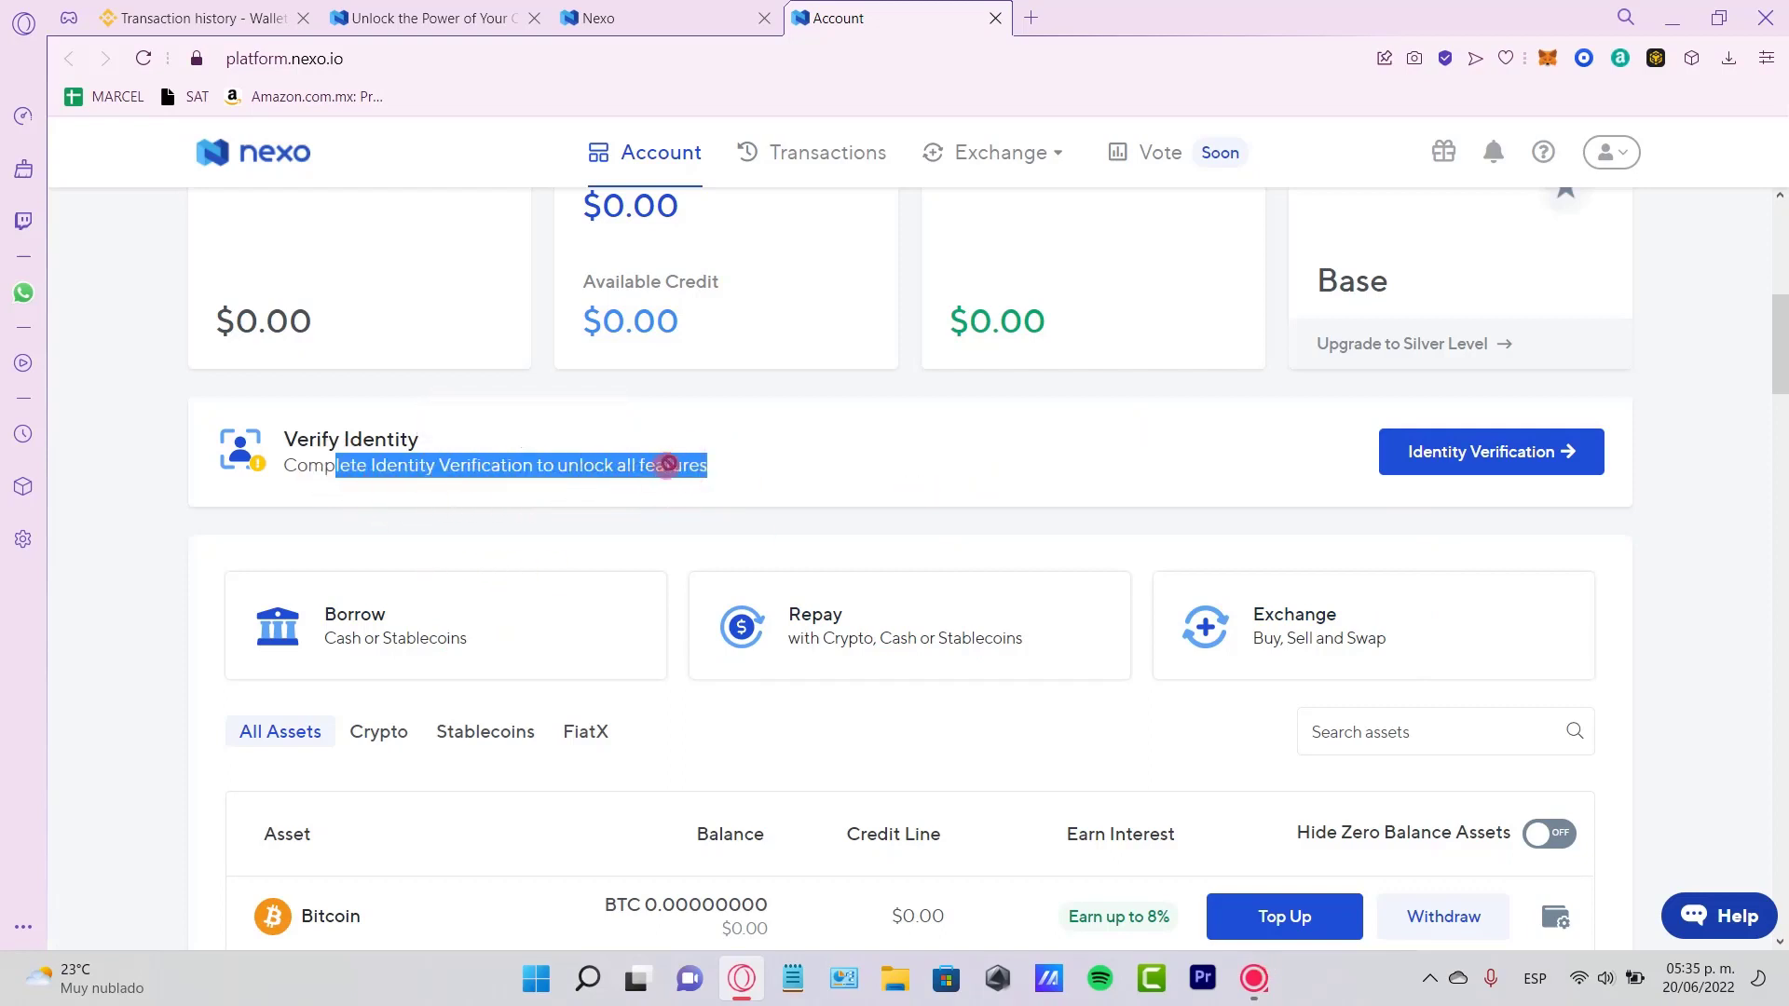
left_click(348, 463)
scroll(512, 244, "up", 5)
scroll(521, 261, "down", 3)
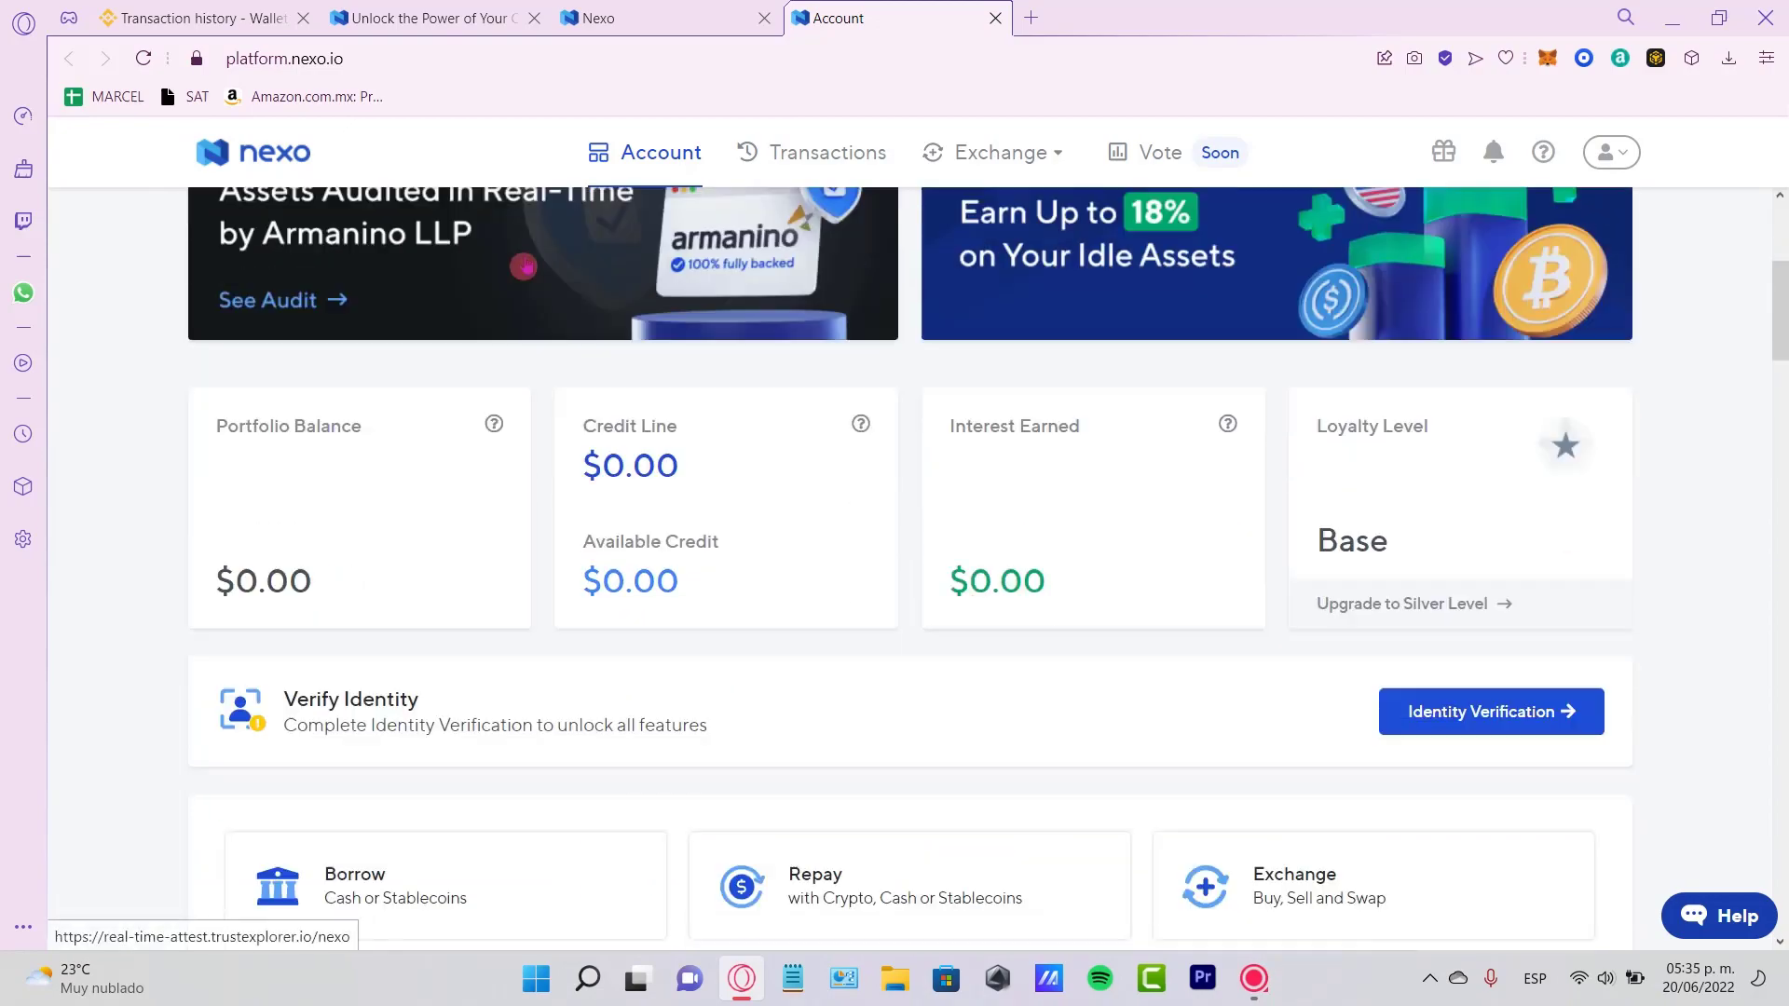
scroll(461, 350, "down", 2)
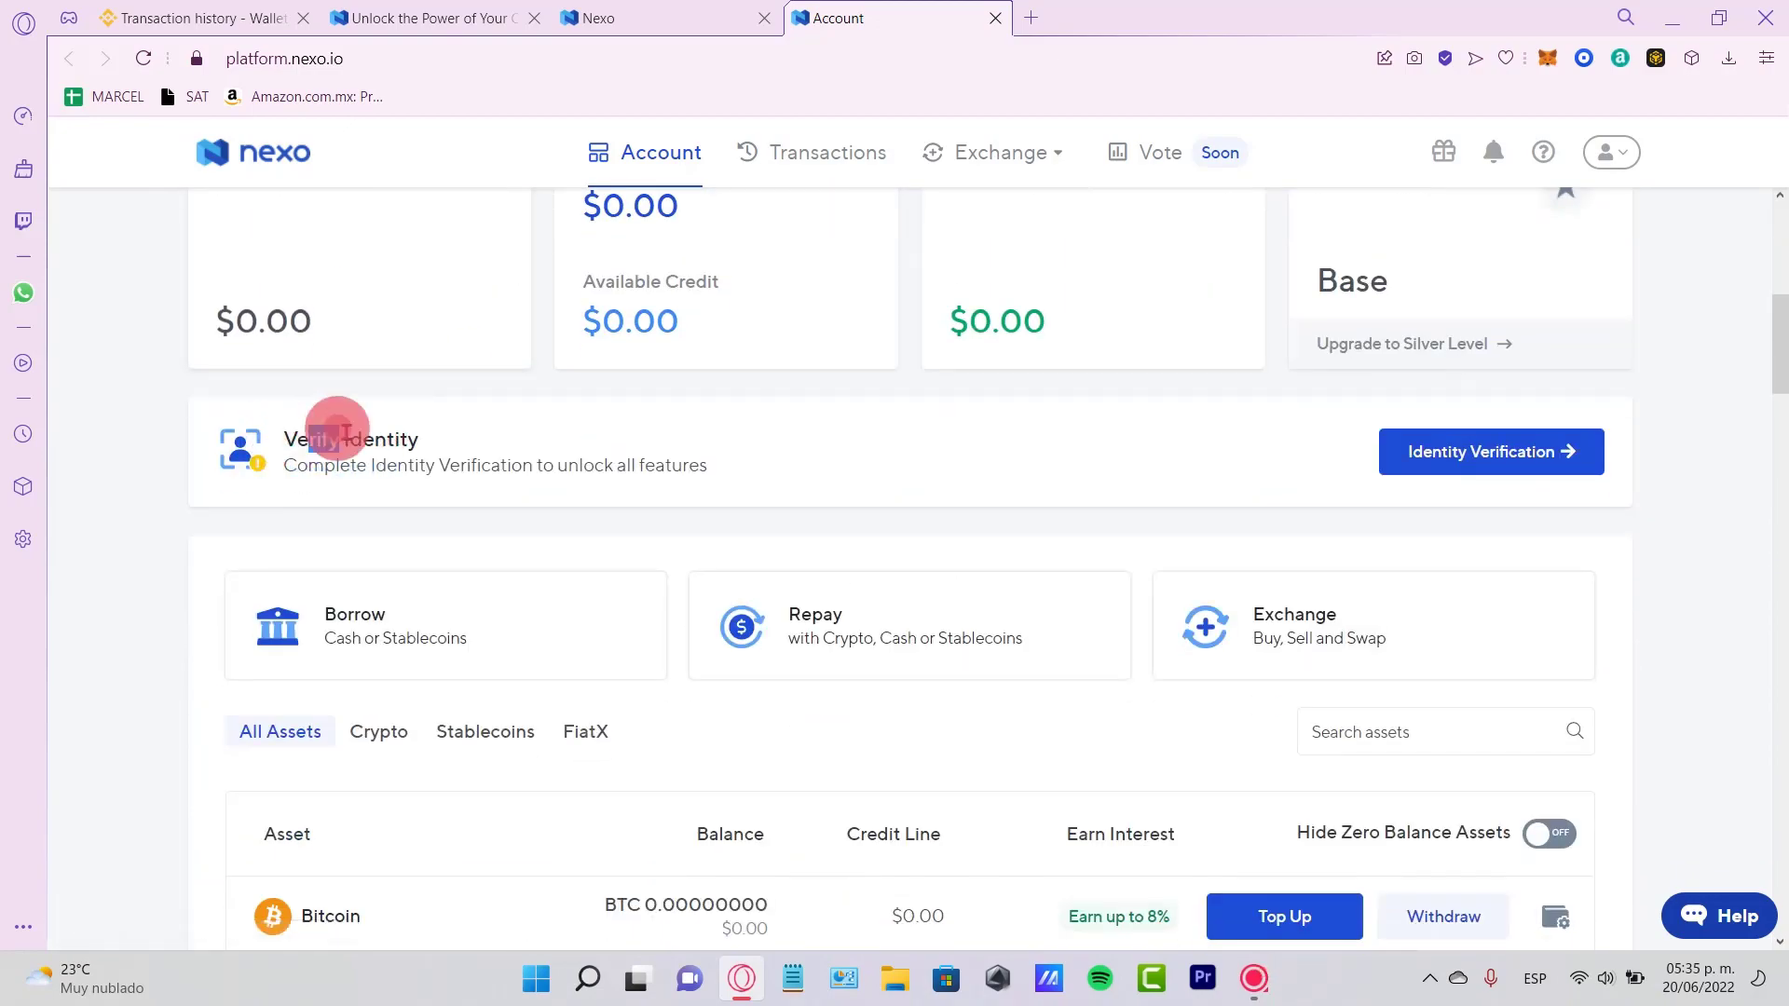
left_click_drag(311, 438, 598, 462)
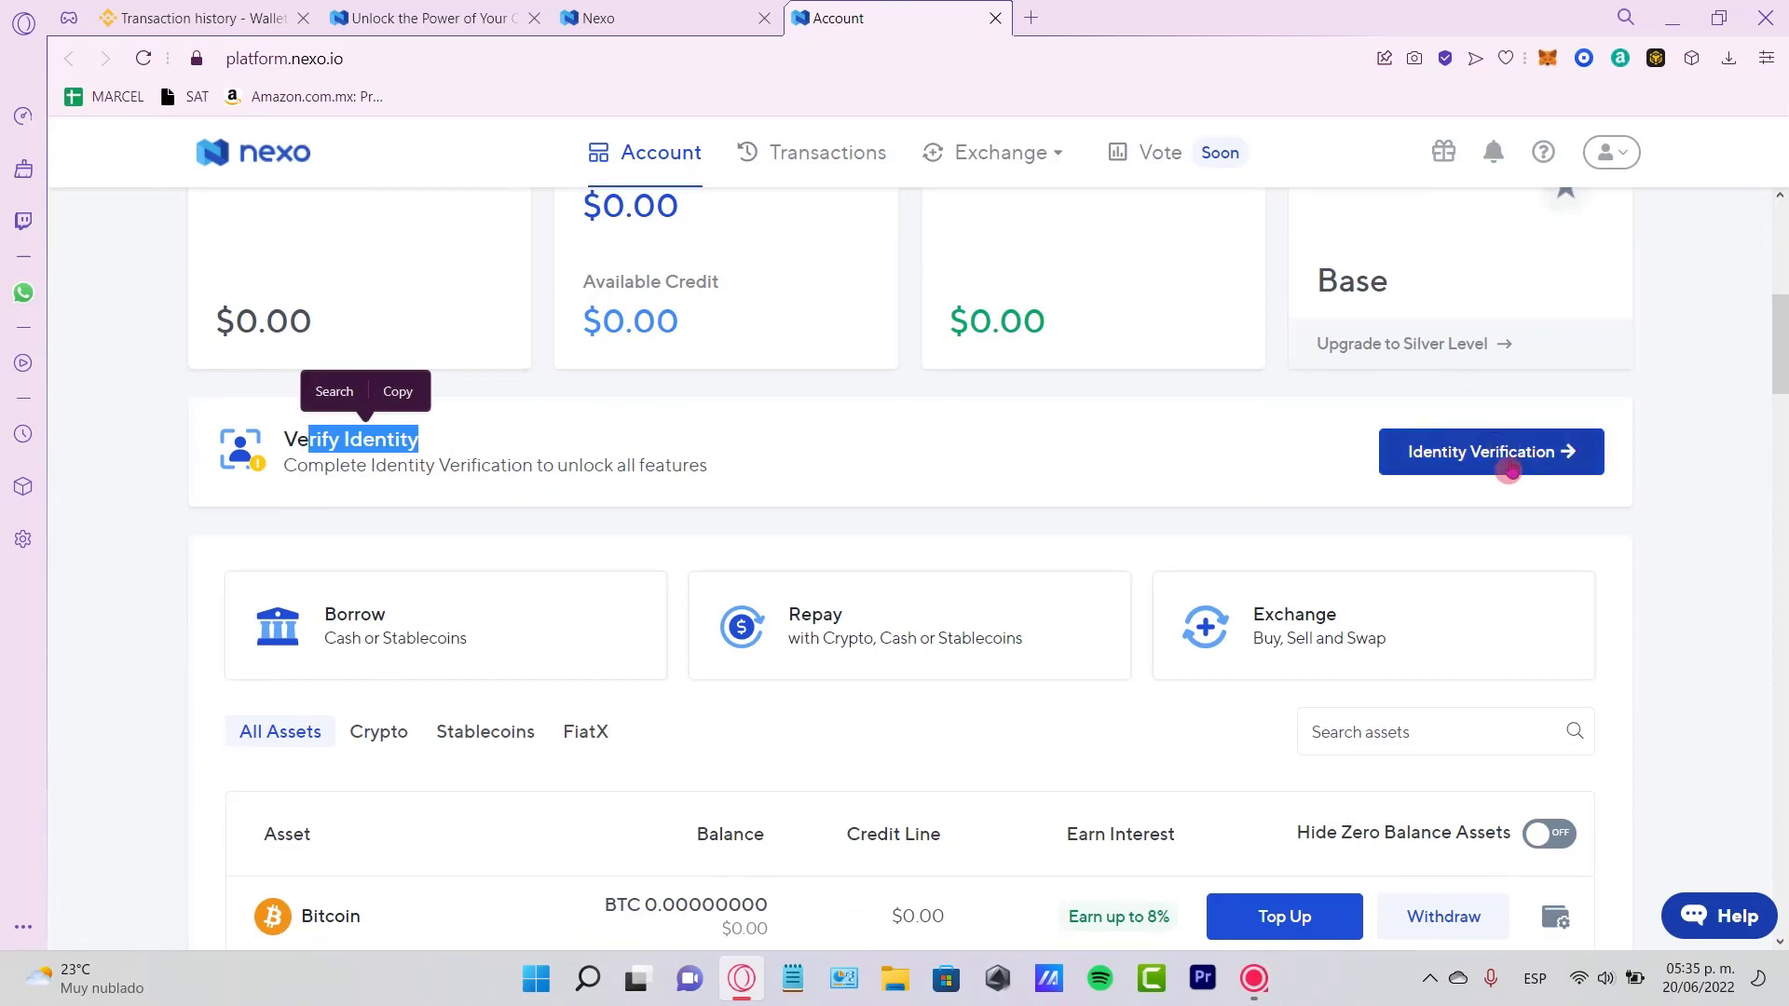
left_click(1581, 451)
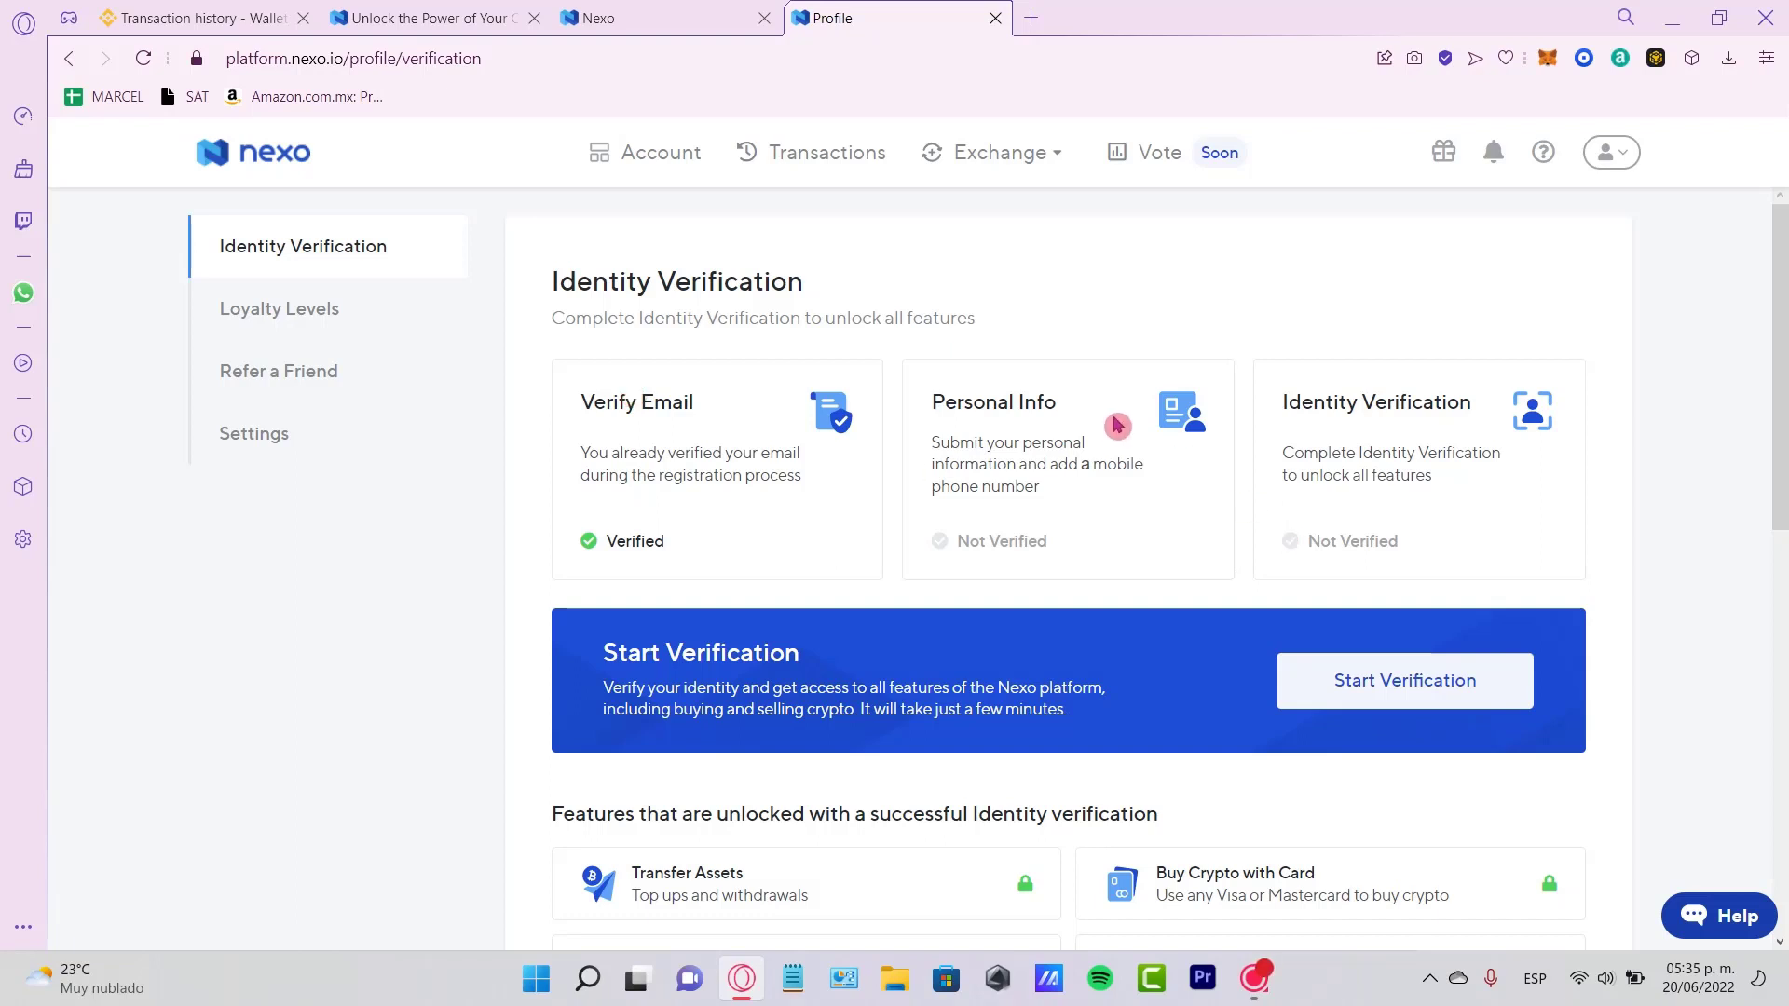
Open the Personal Info form prefilled with Coyoacán, postal code 09208 and Mexico.
left_click(1037, 422)
Submit the Personal Info form, bringing up the Verify Phone Number SMS code dialog.
left_click(1338, 685)
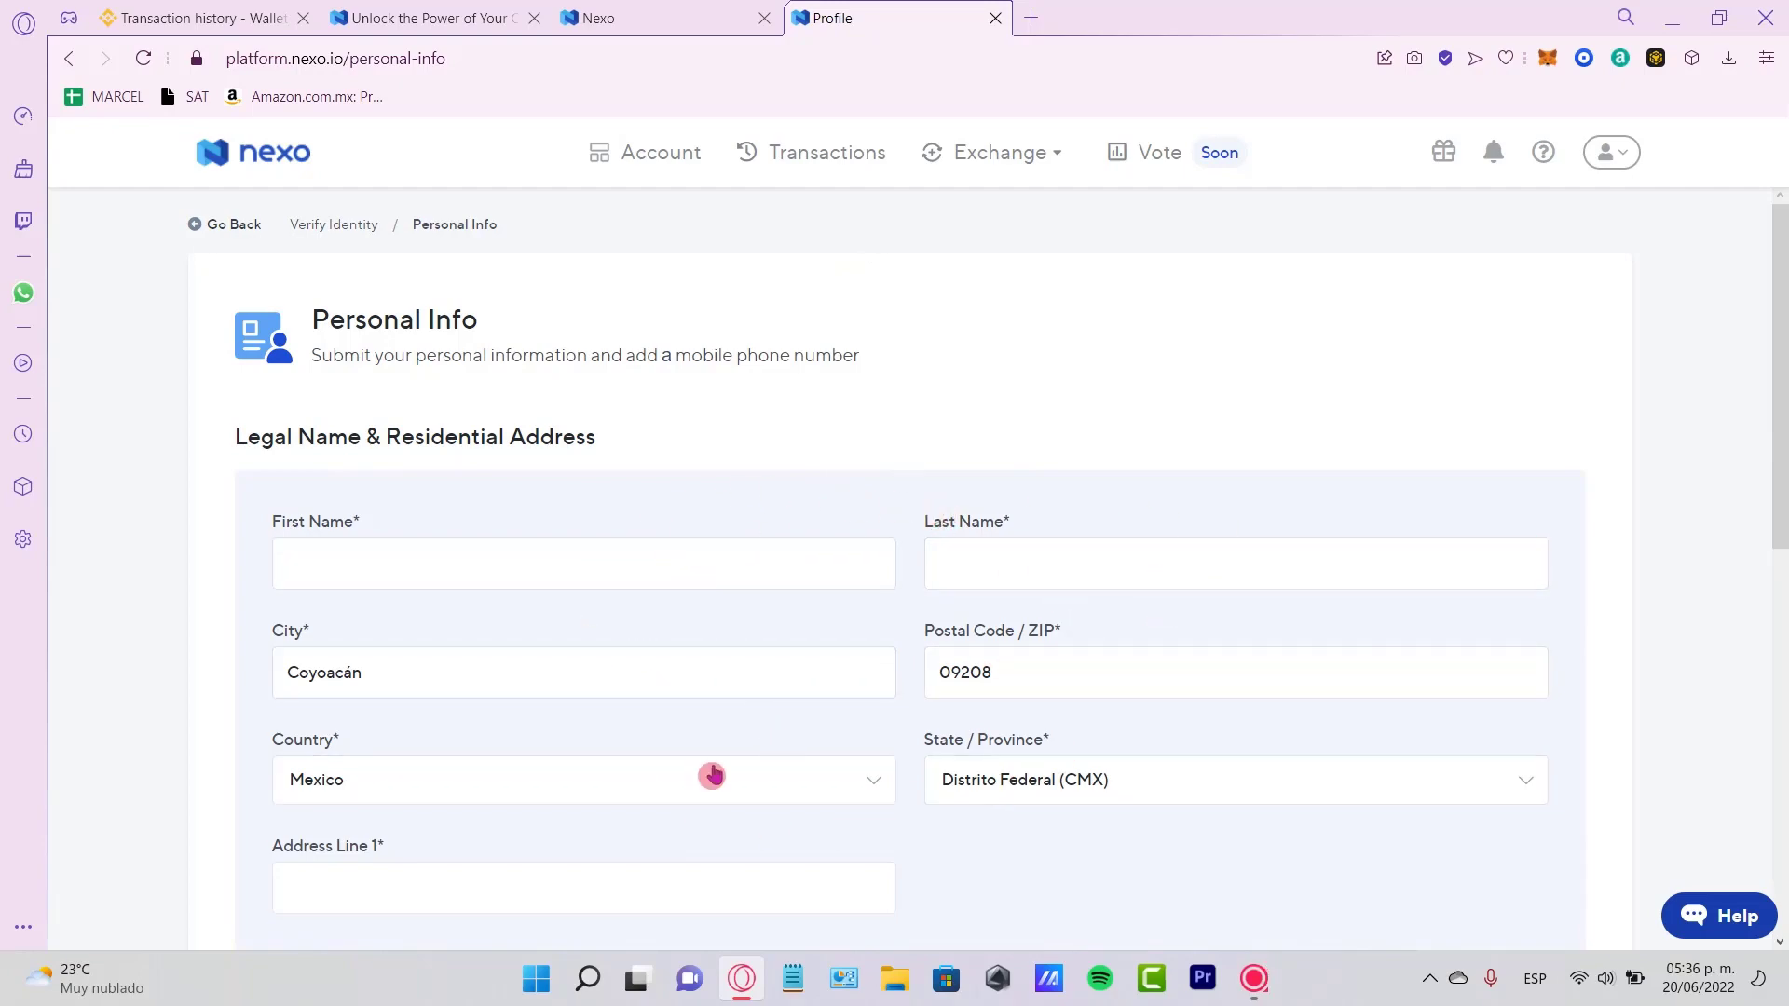
scroll(664, 803, "down", 3)
scroll(759, 712, "down", 2)
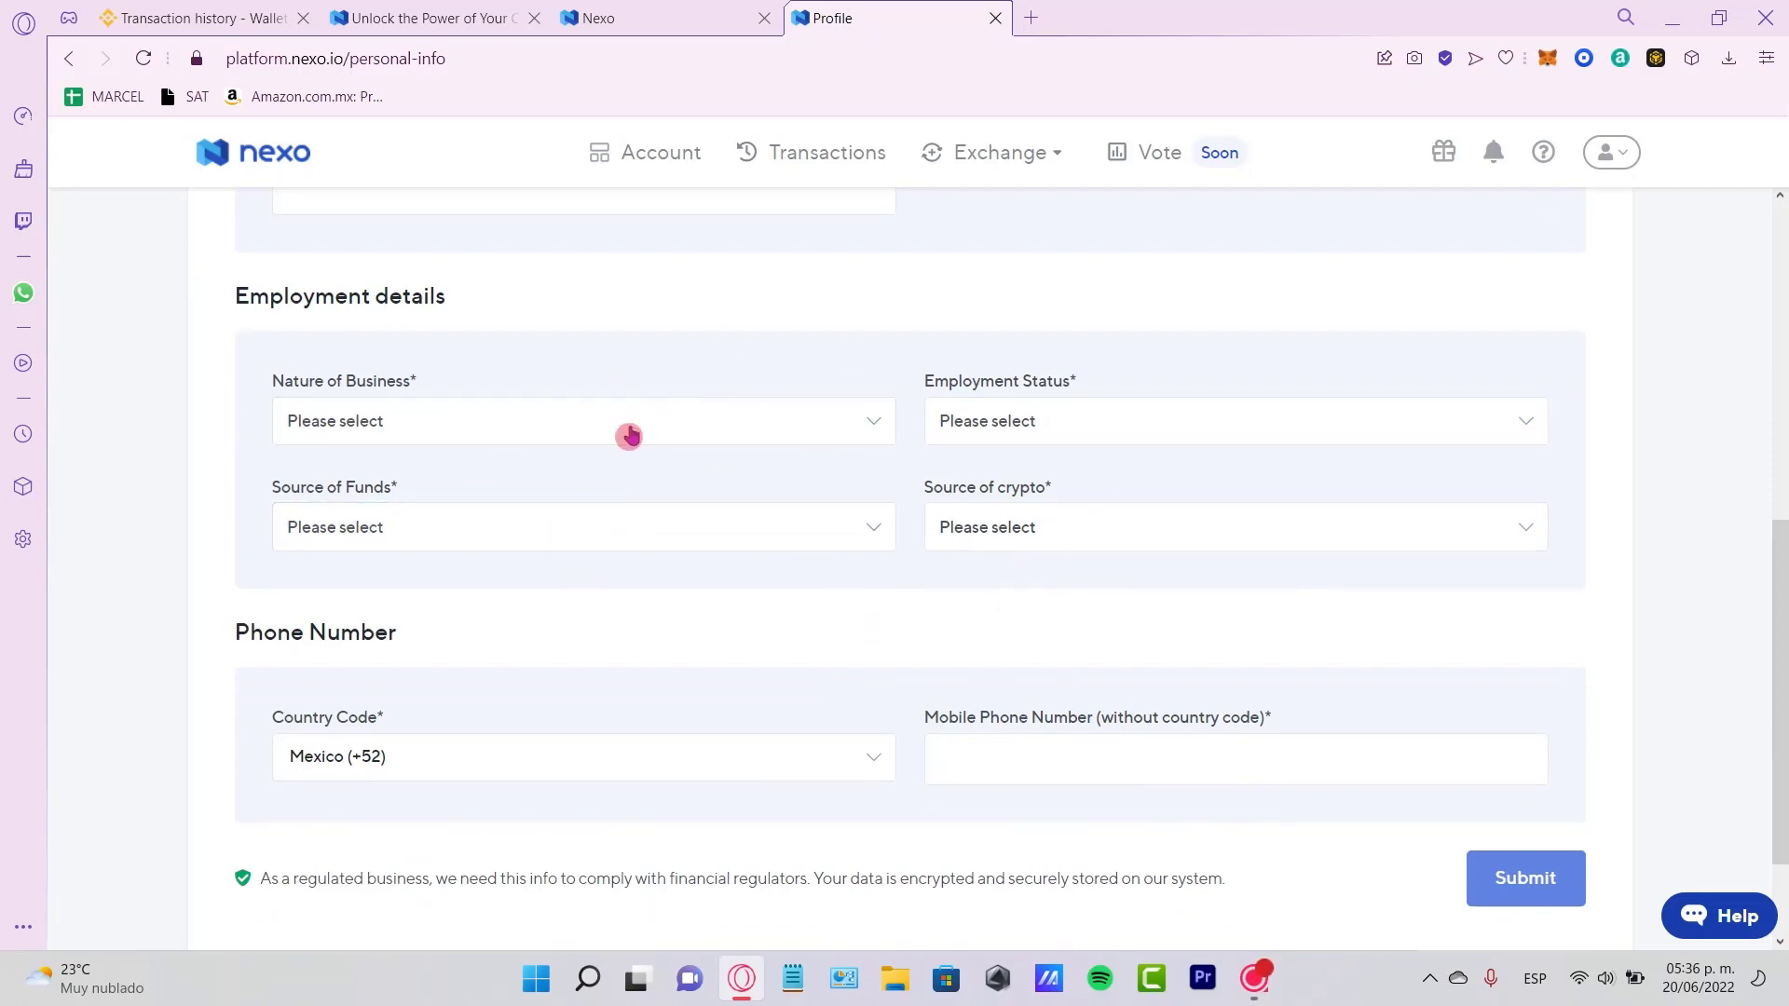
scroll(786, 718, "down", 1)
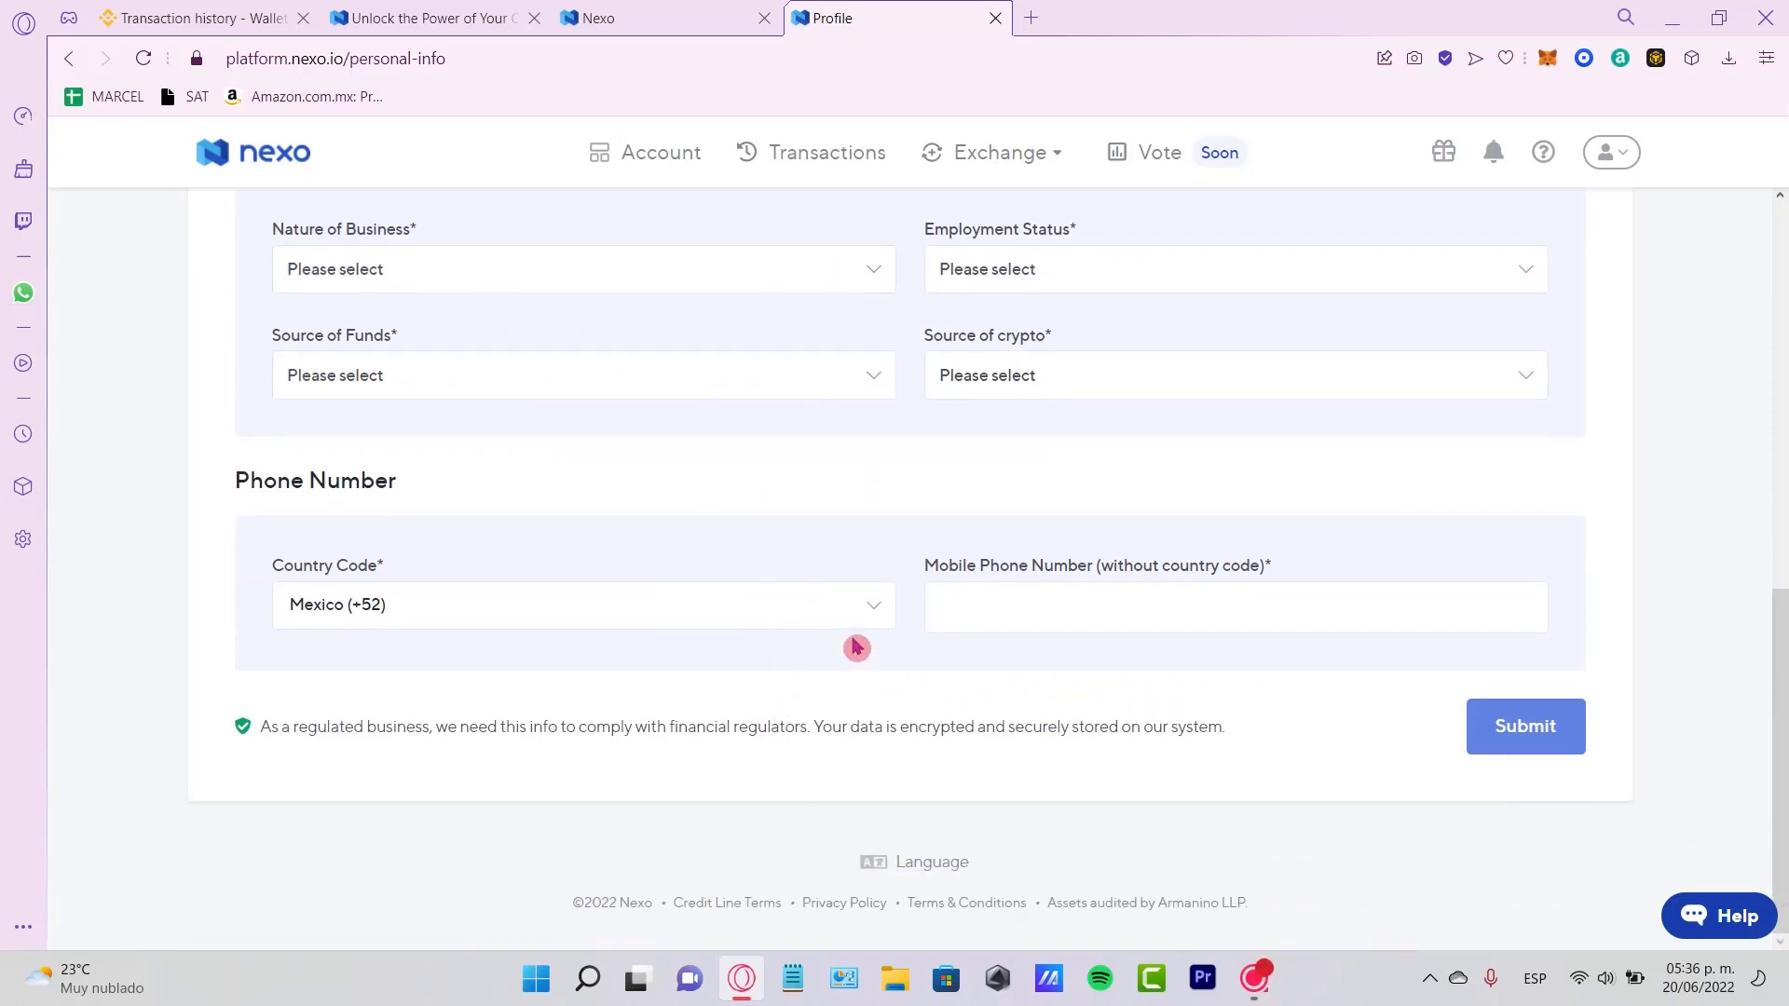
left_click(1506, 723)
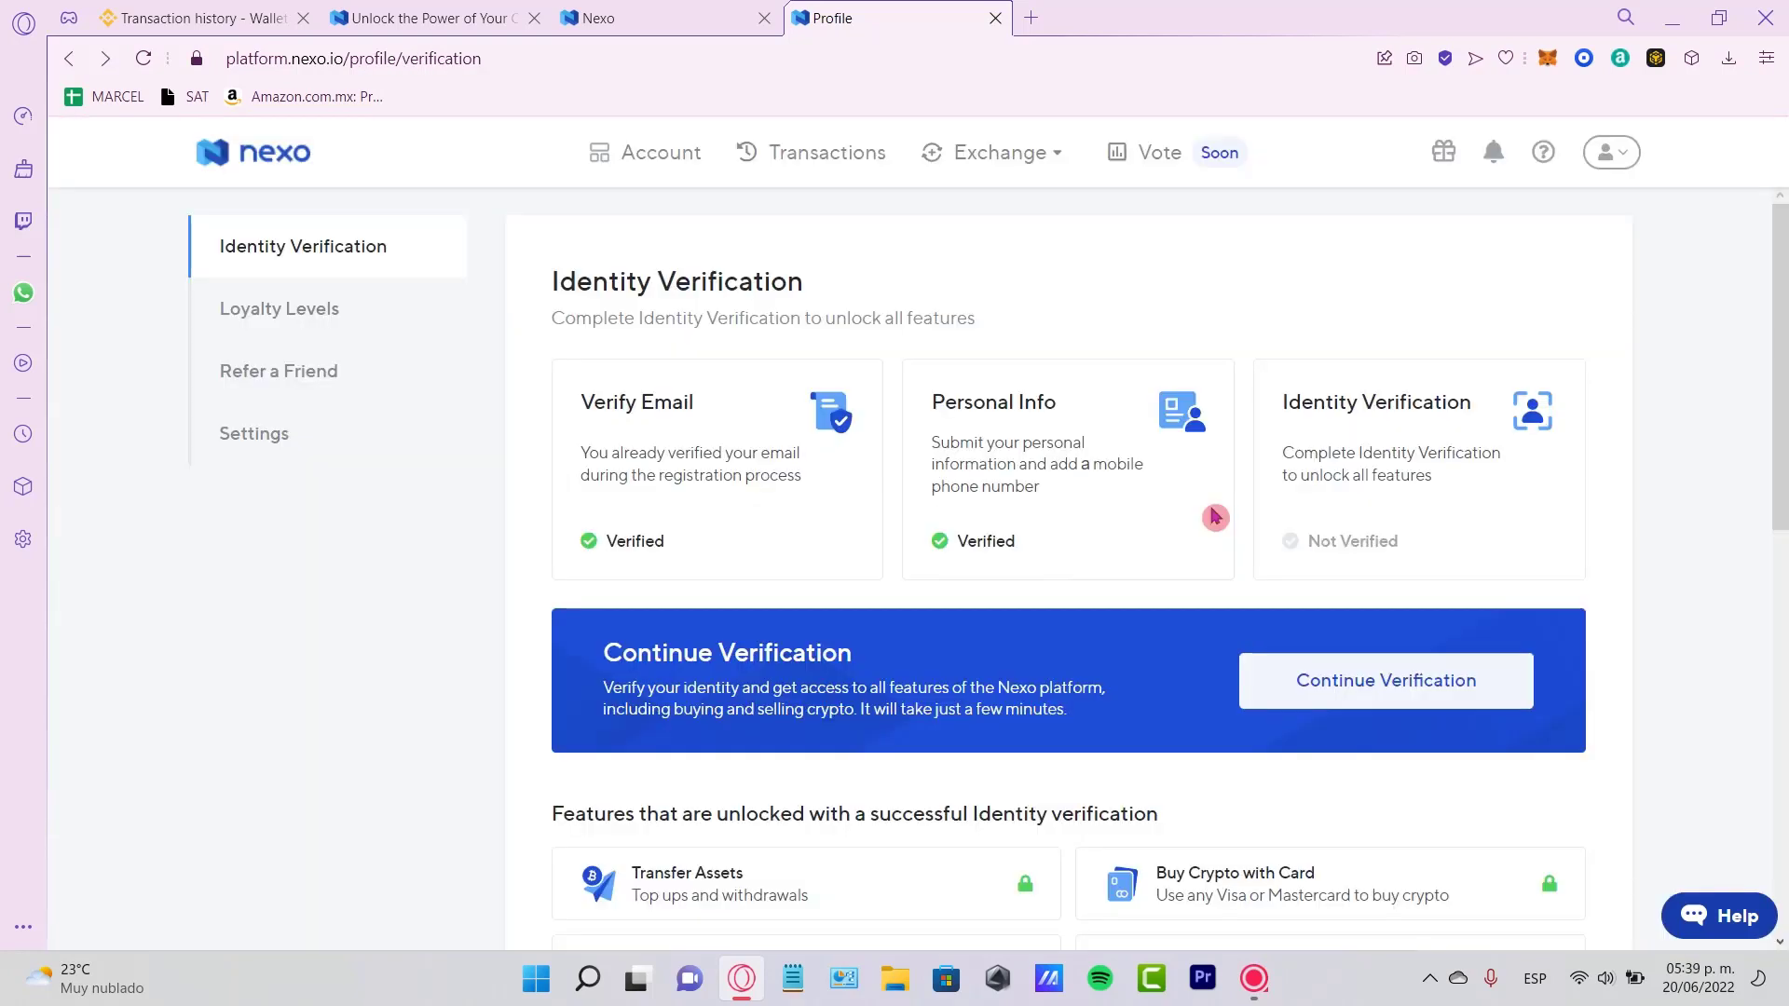
Open the Identity Verification card to reach the Jumio 'Start verification' window.
mouse_move(1346, 453)
left_mouse_down()
mouse_move(1409, 453)
mouse_move(1457, 503)
left_mouse_up()
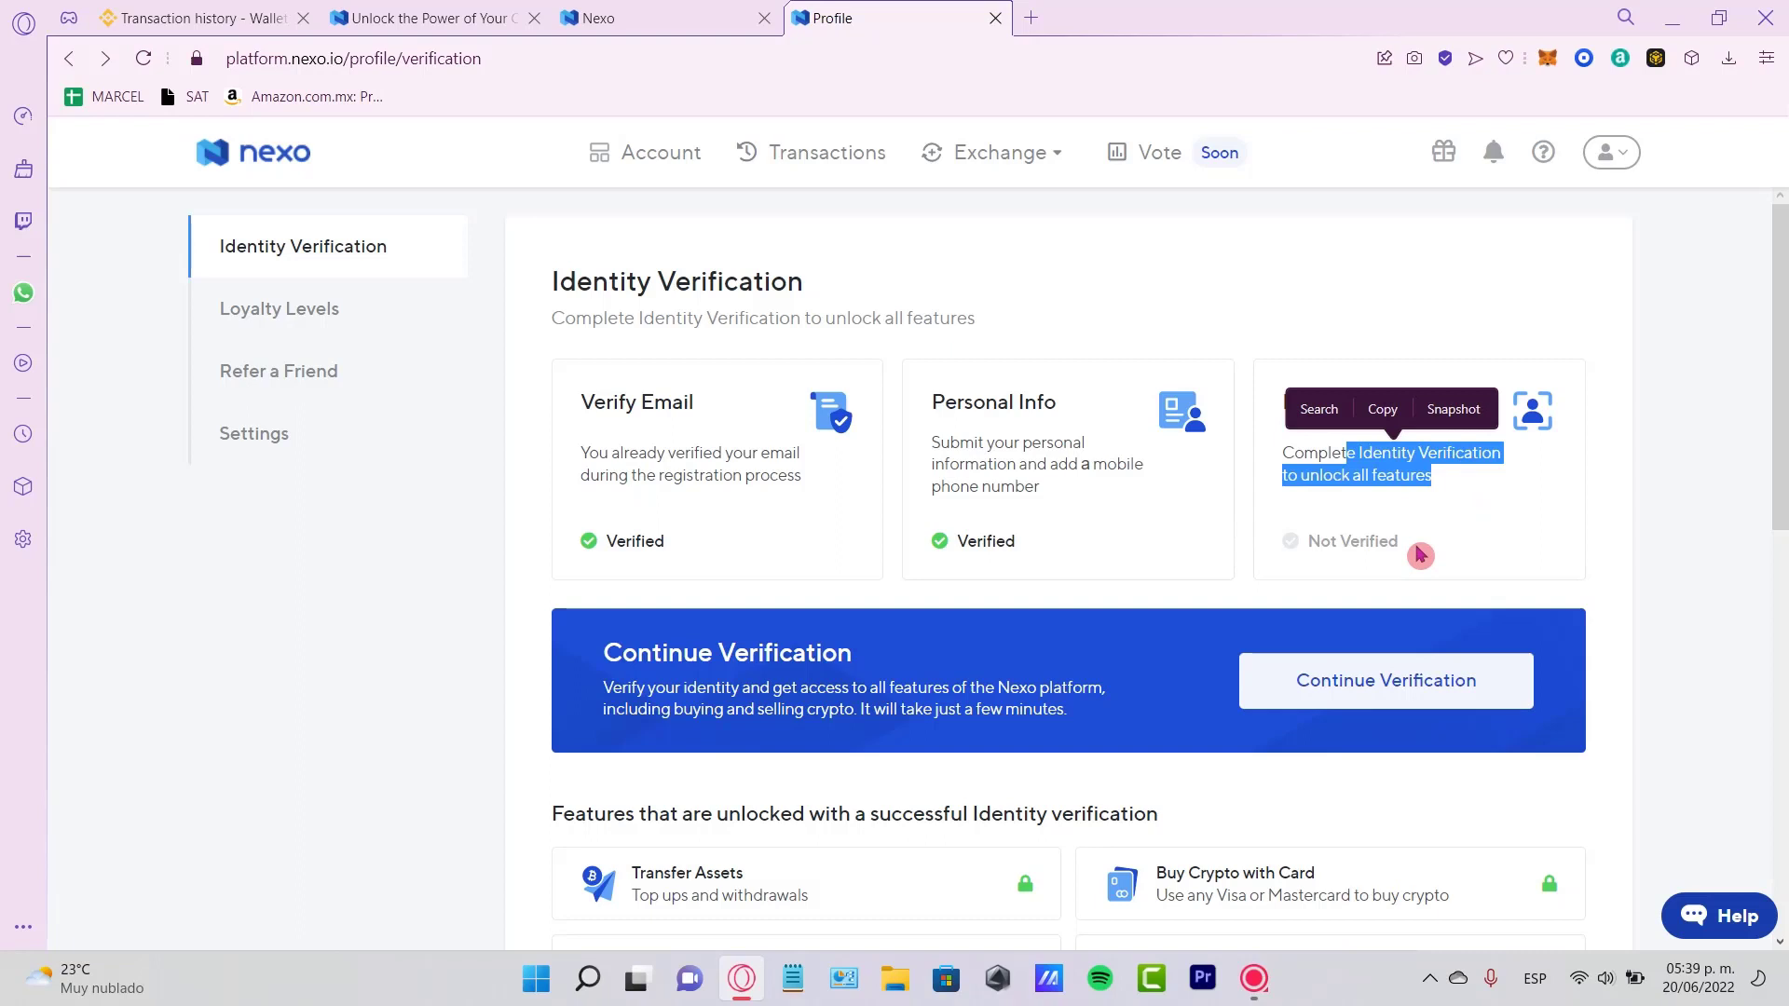
left_click(1406, 684)
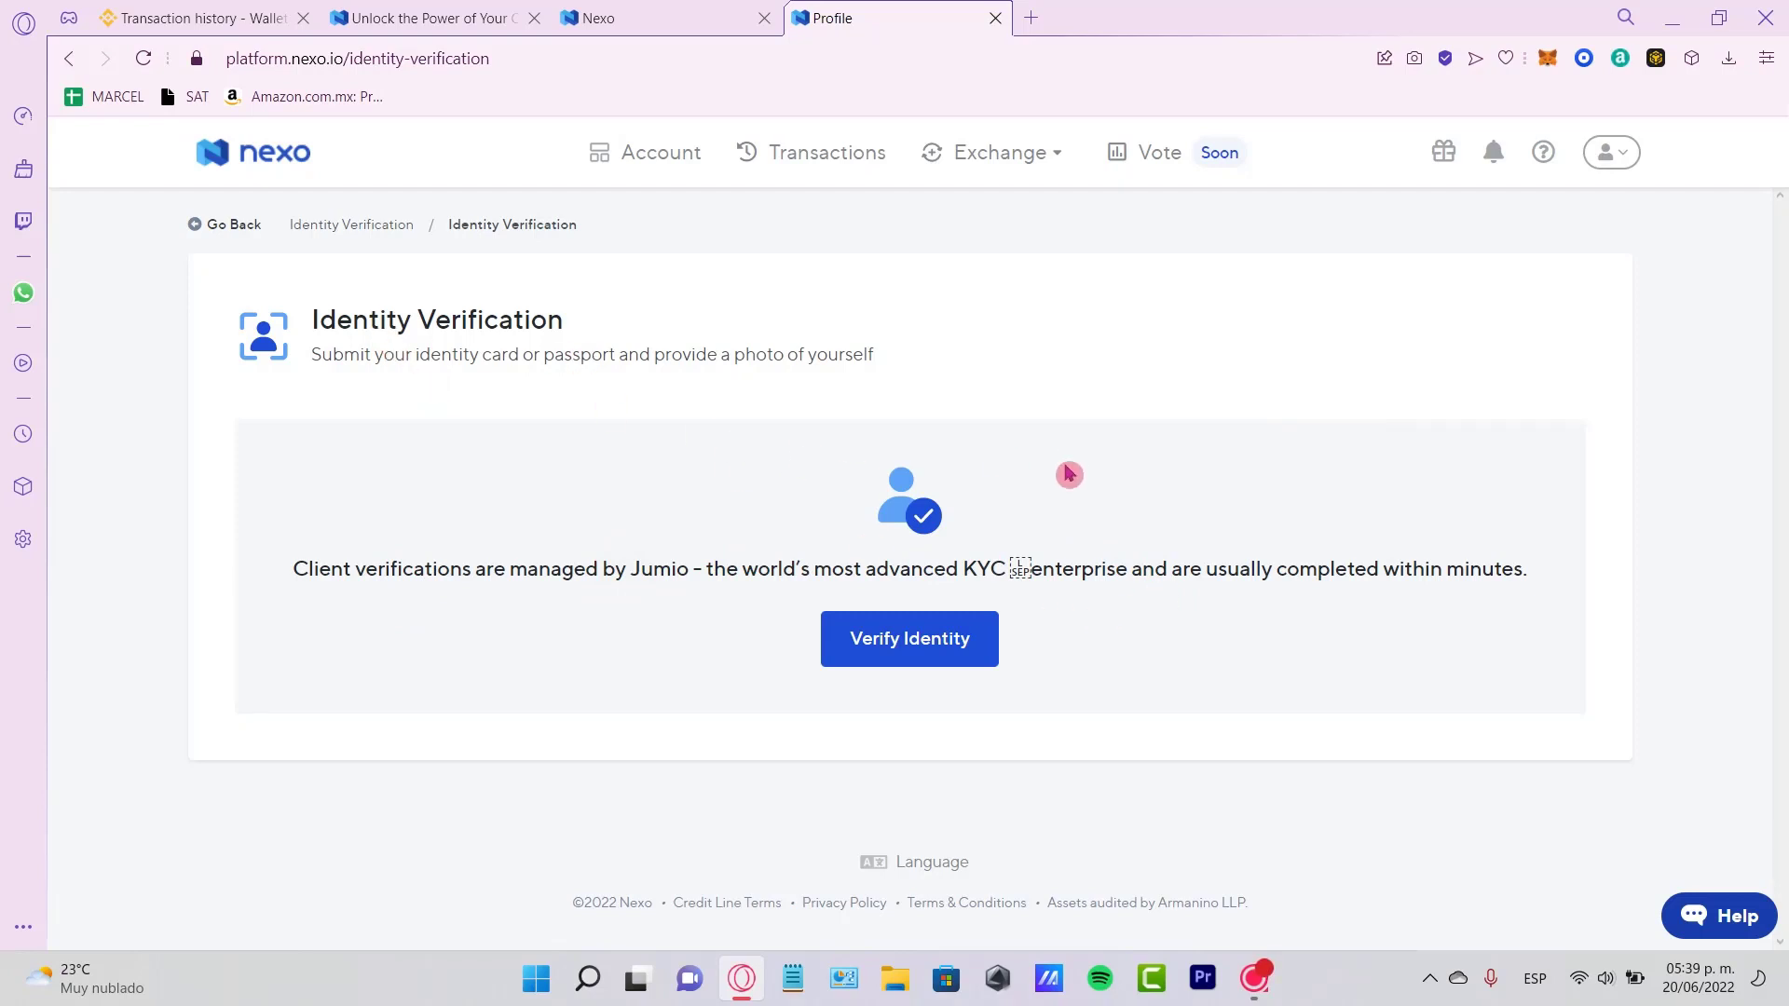
Start the Jumio check, keep Mexico as issuing country and choose Identity card as ID type.
left_click(974, 638)
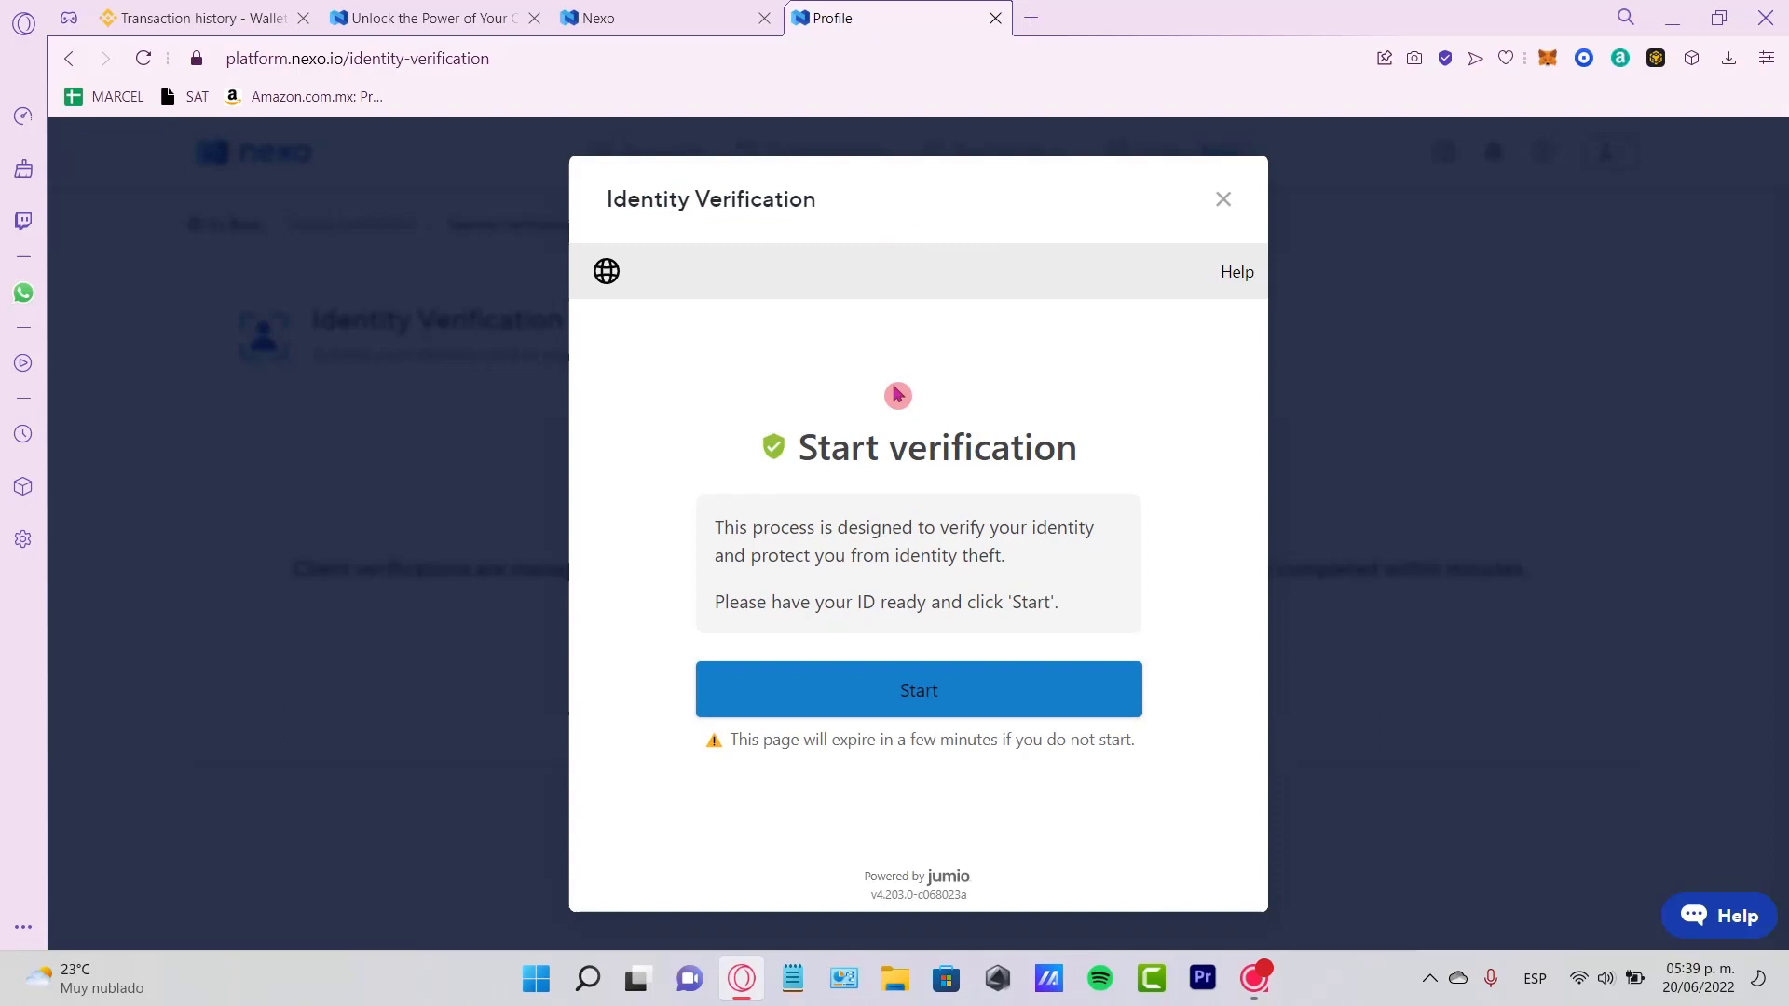
left_click(975, 695)
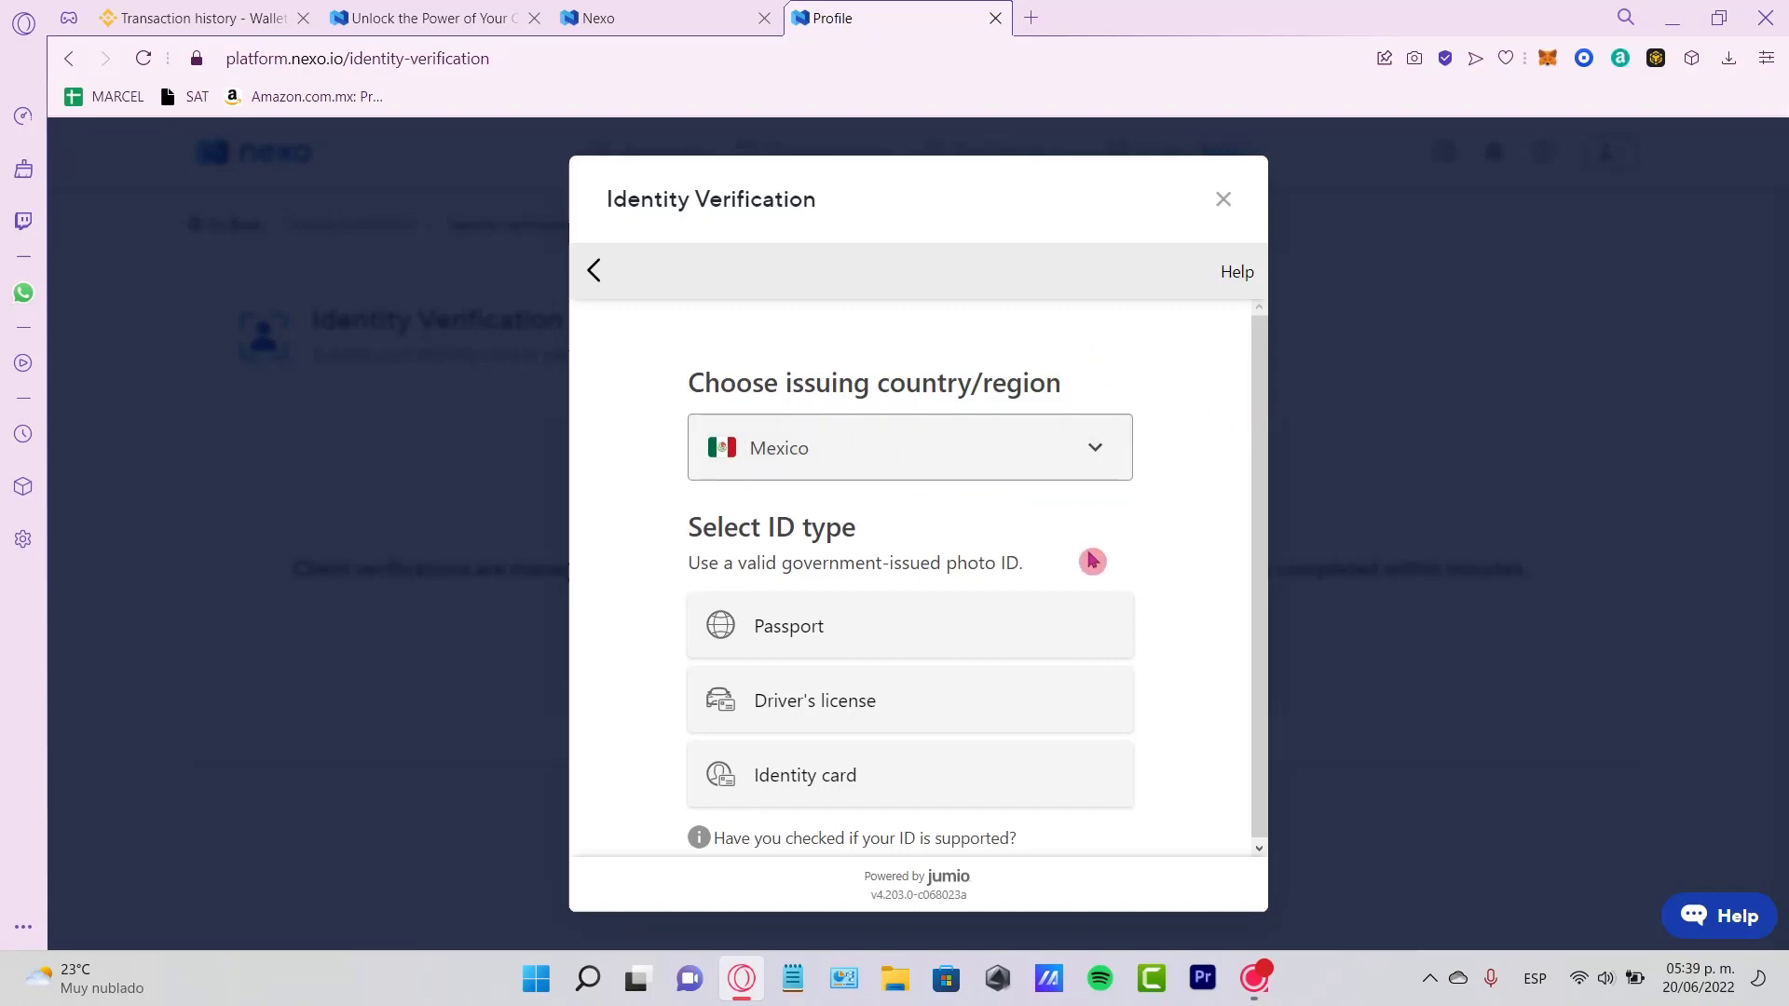
left_click_drag(719, 560, 1040, 572)
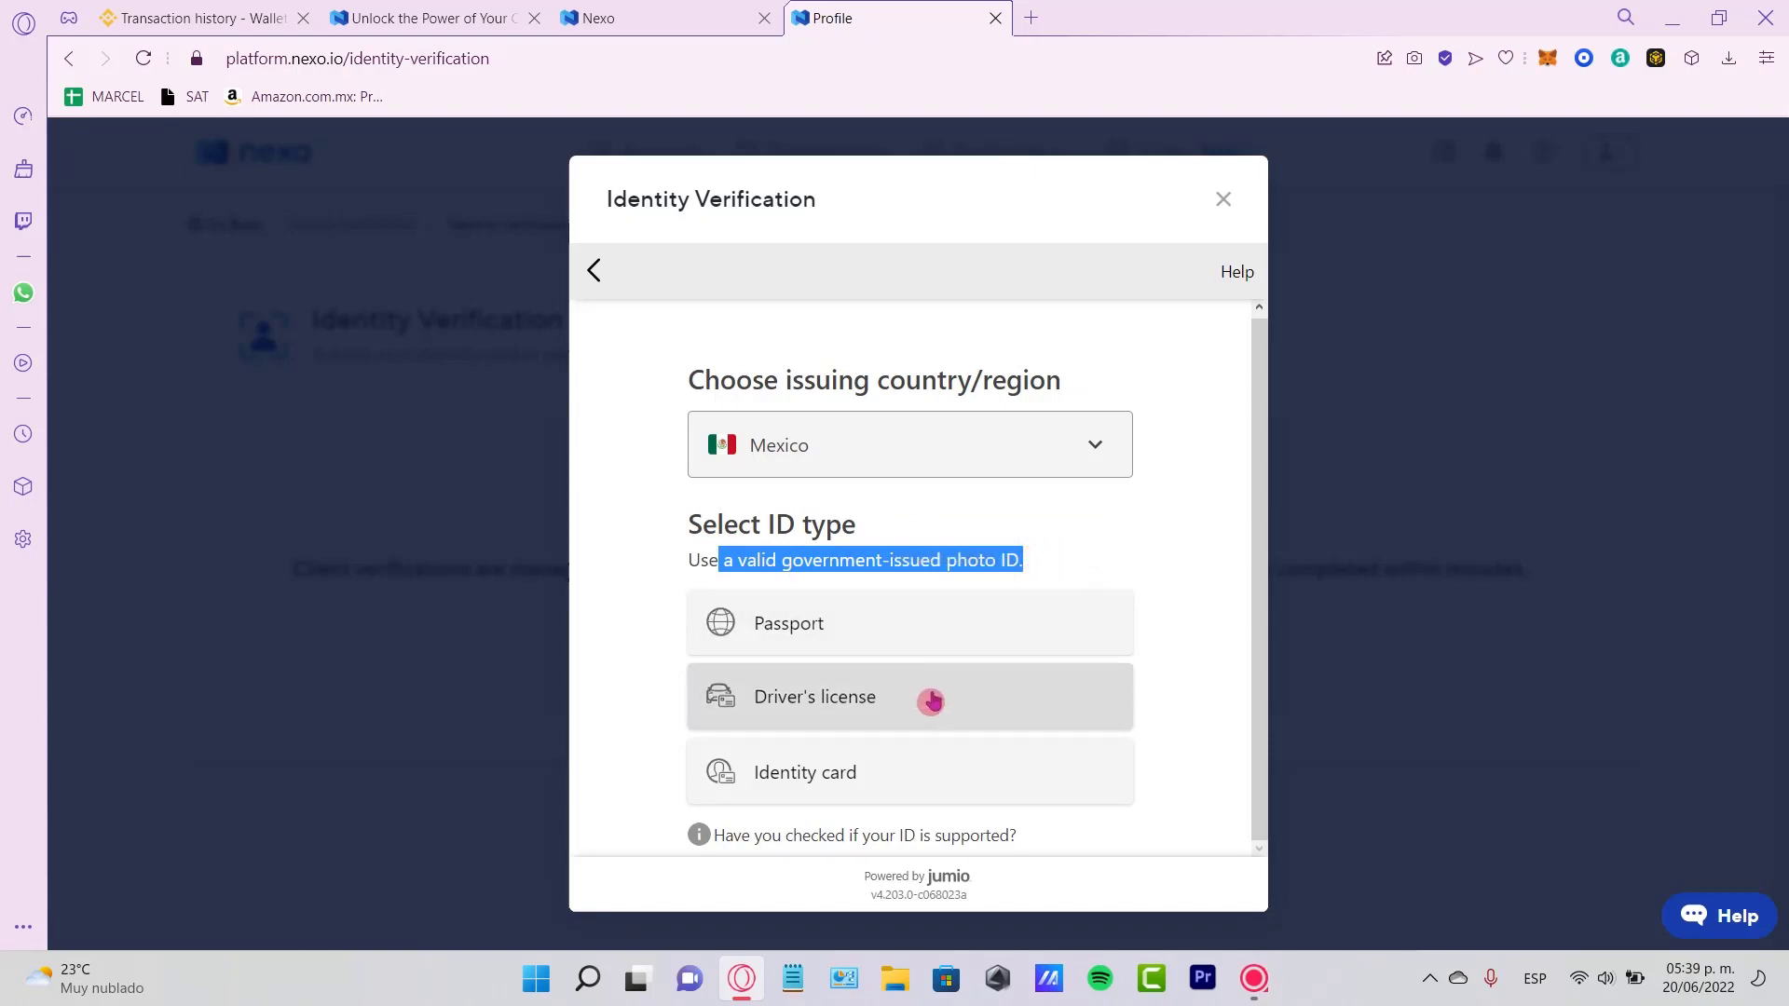
left_click(931, 757)
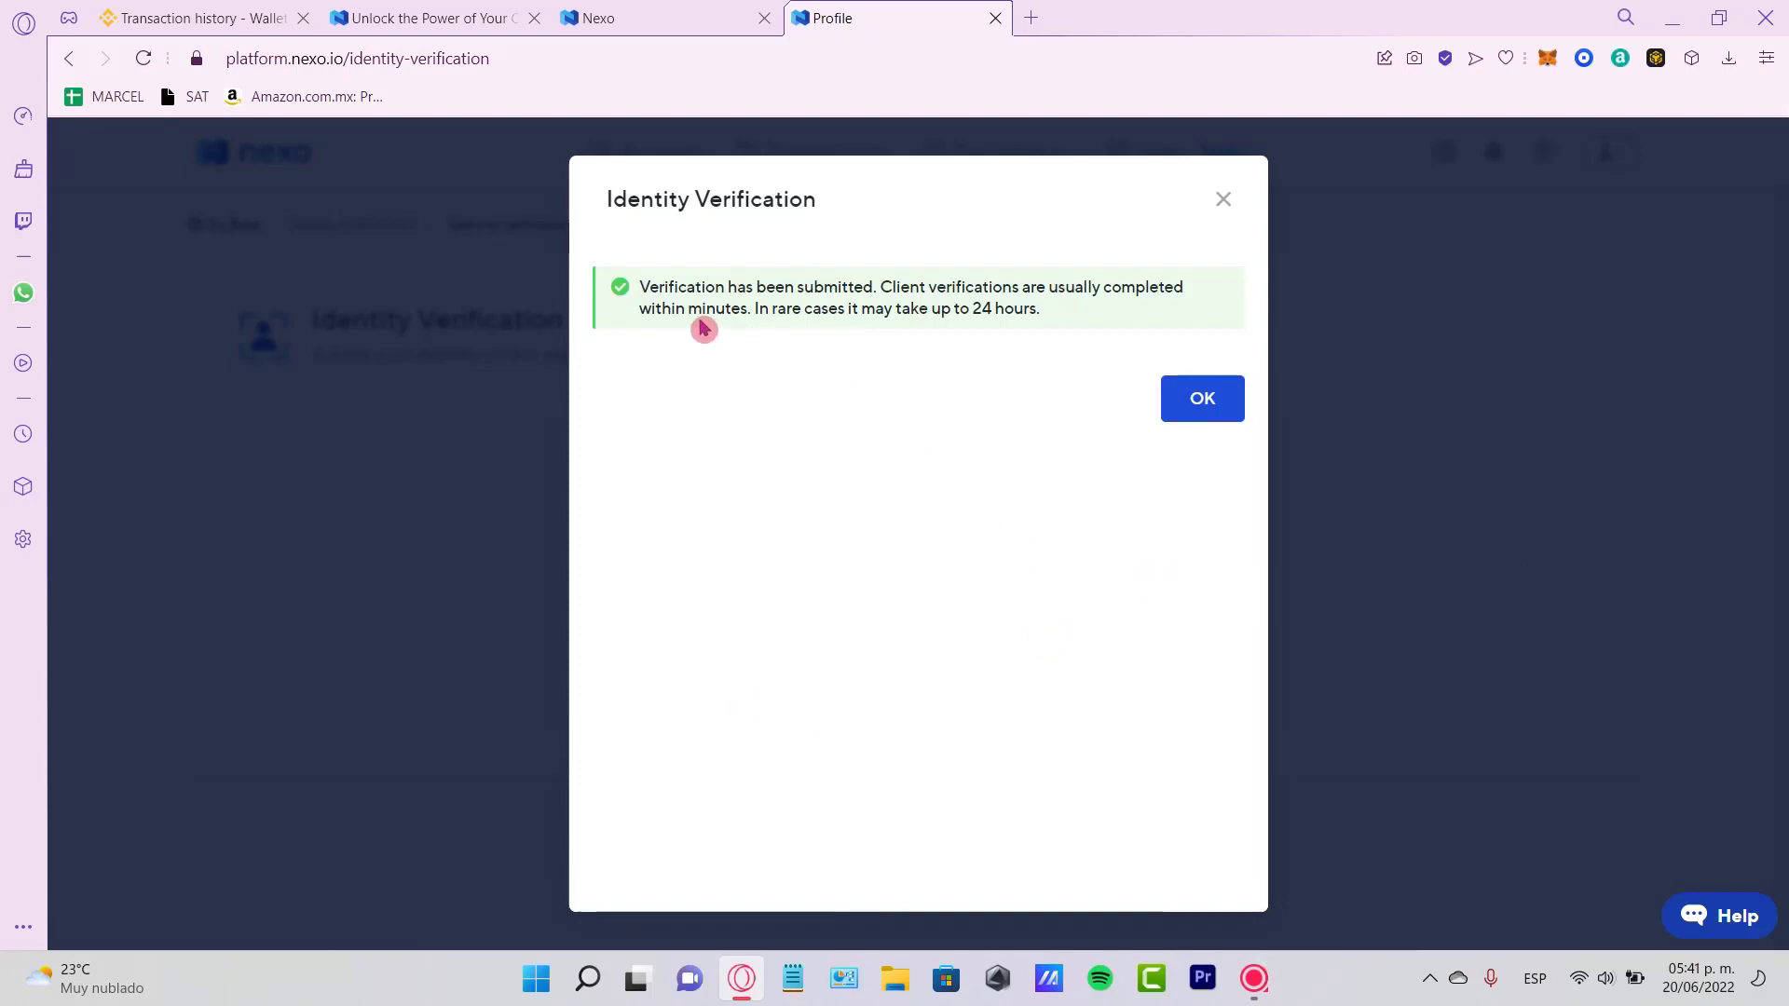
Acknowledge the submission notice so identity shows as verifying with locked features listed.
left_click_drag(687, 310, 1045, 318)
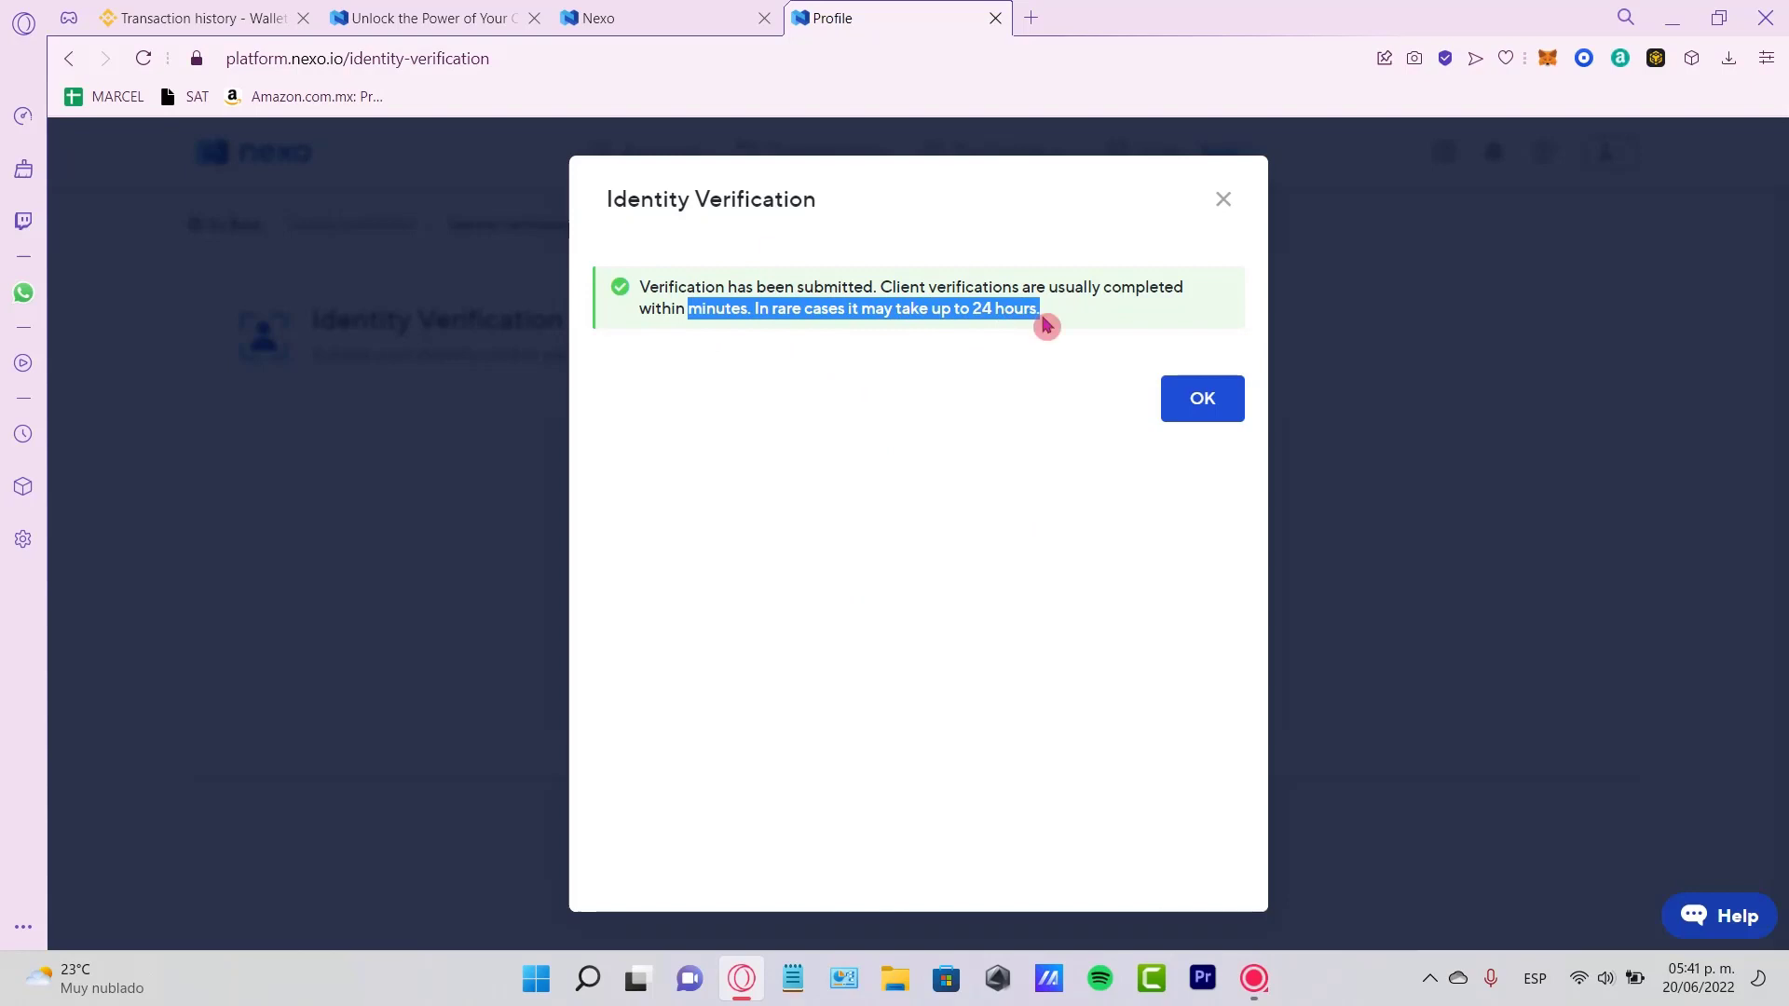
left_click(1205, 402)
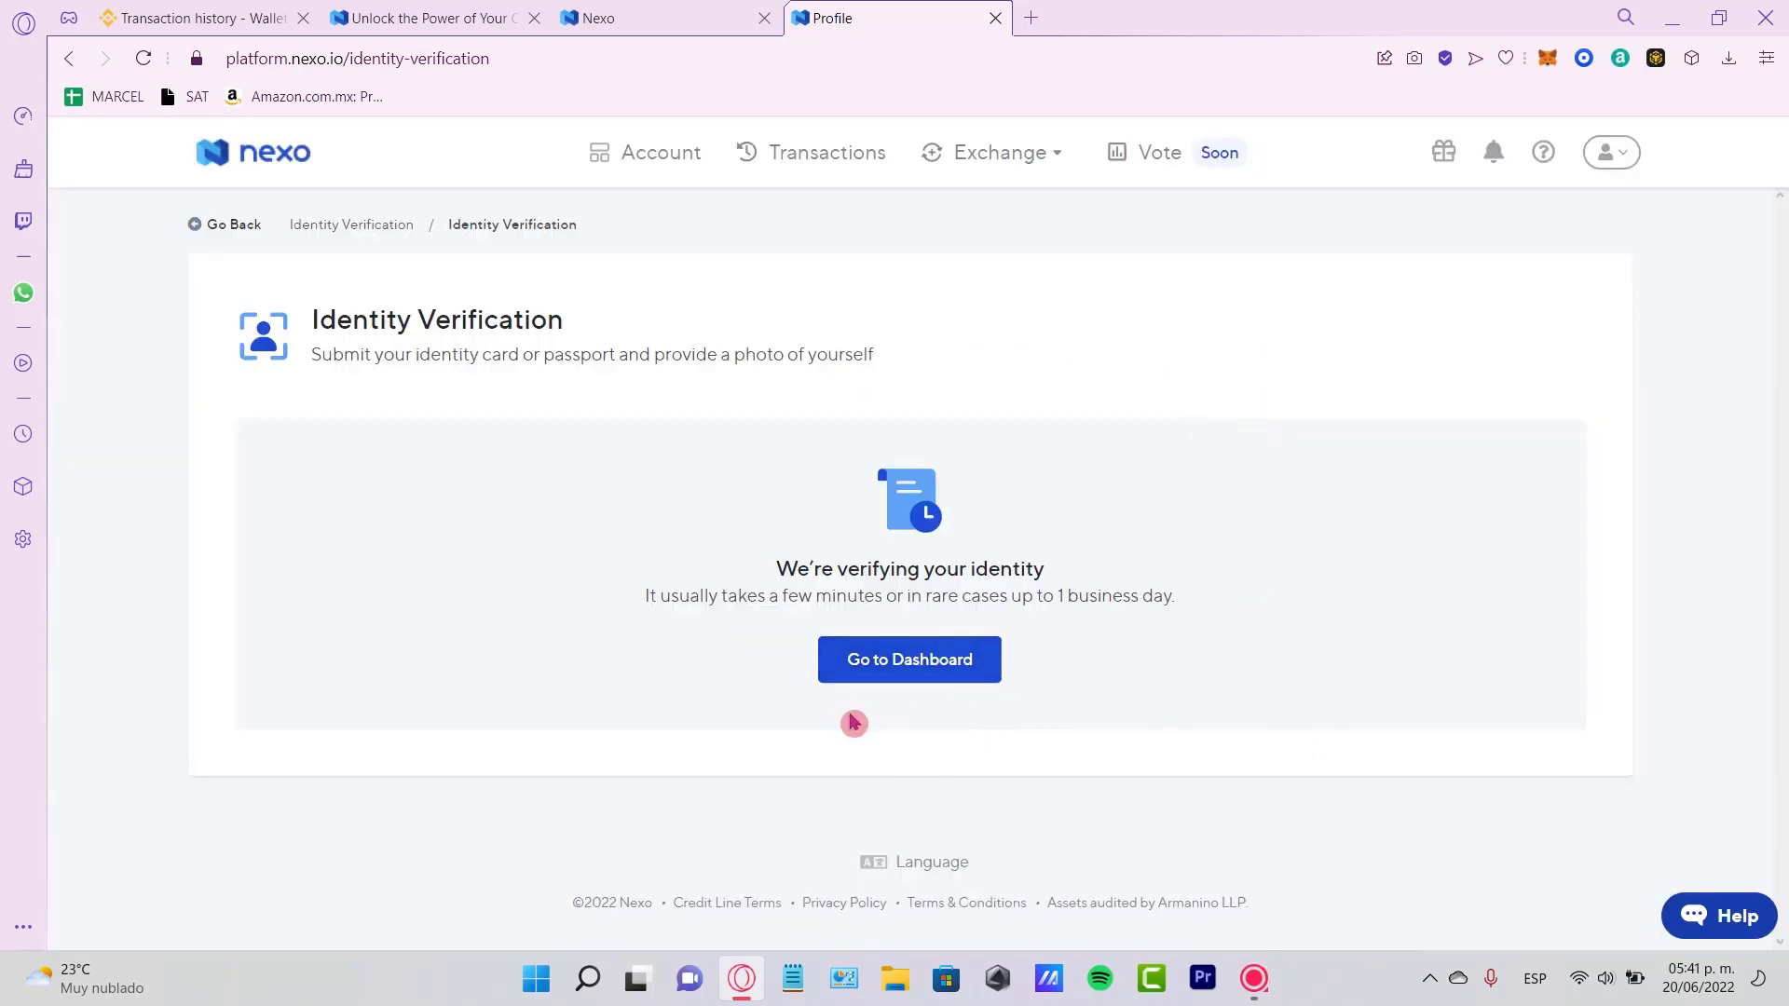
Go to the dashboard, then review Buy Crypto with Card and Nexo Card among locked features.
left_click(916, 682)
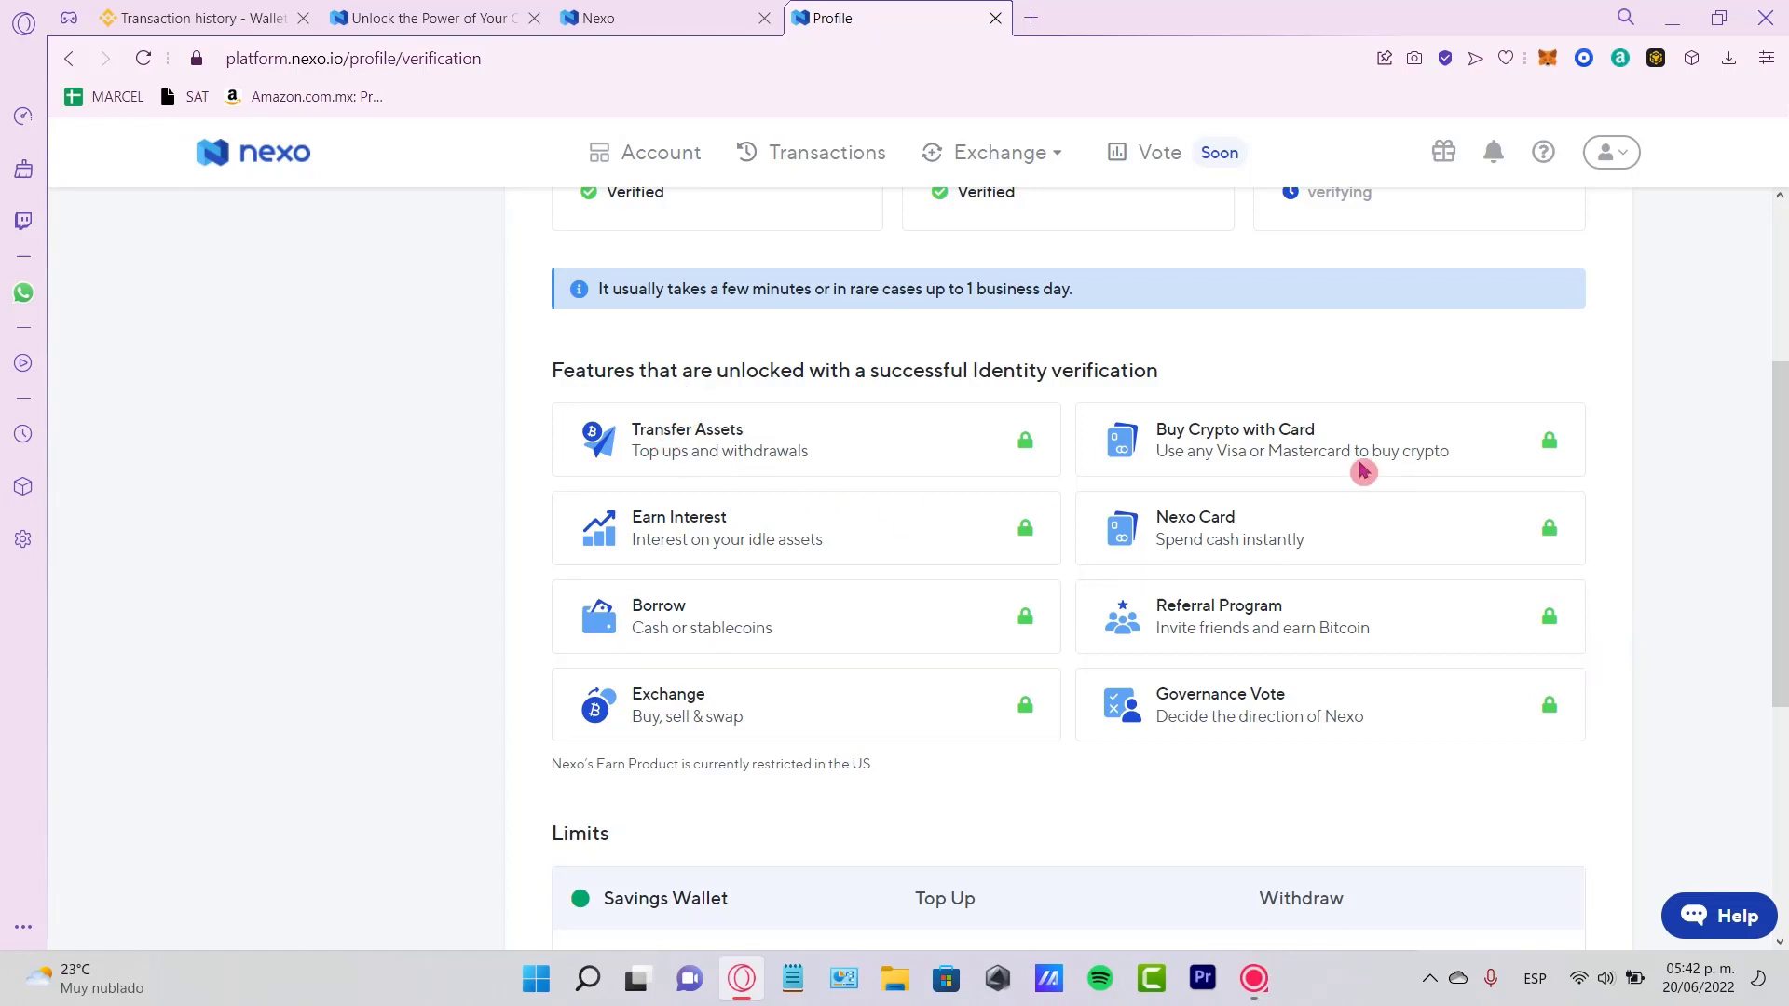
left_click_drag(1317, 430, 1156, 430)
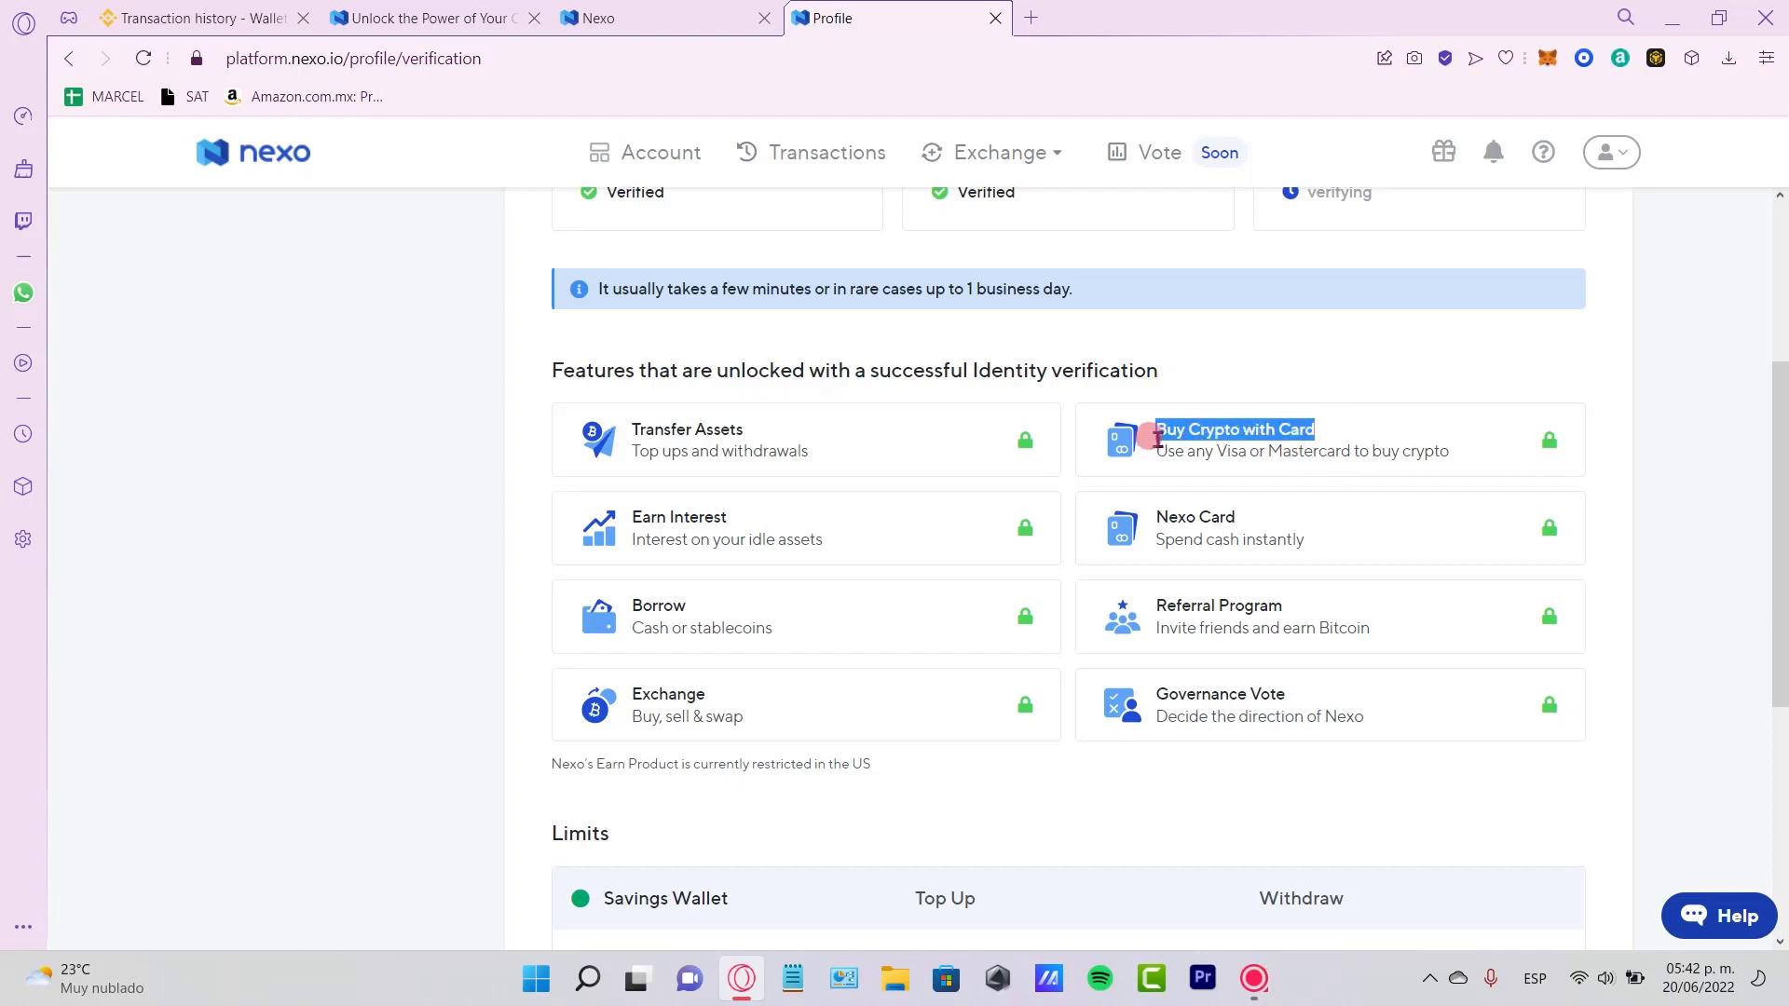
left_click_drag(1239, 519, 1157, 516)
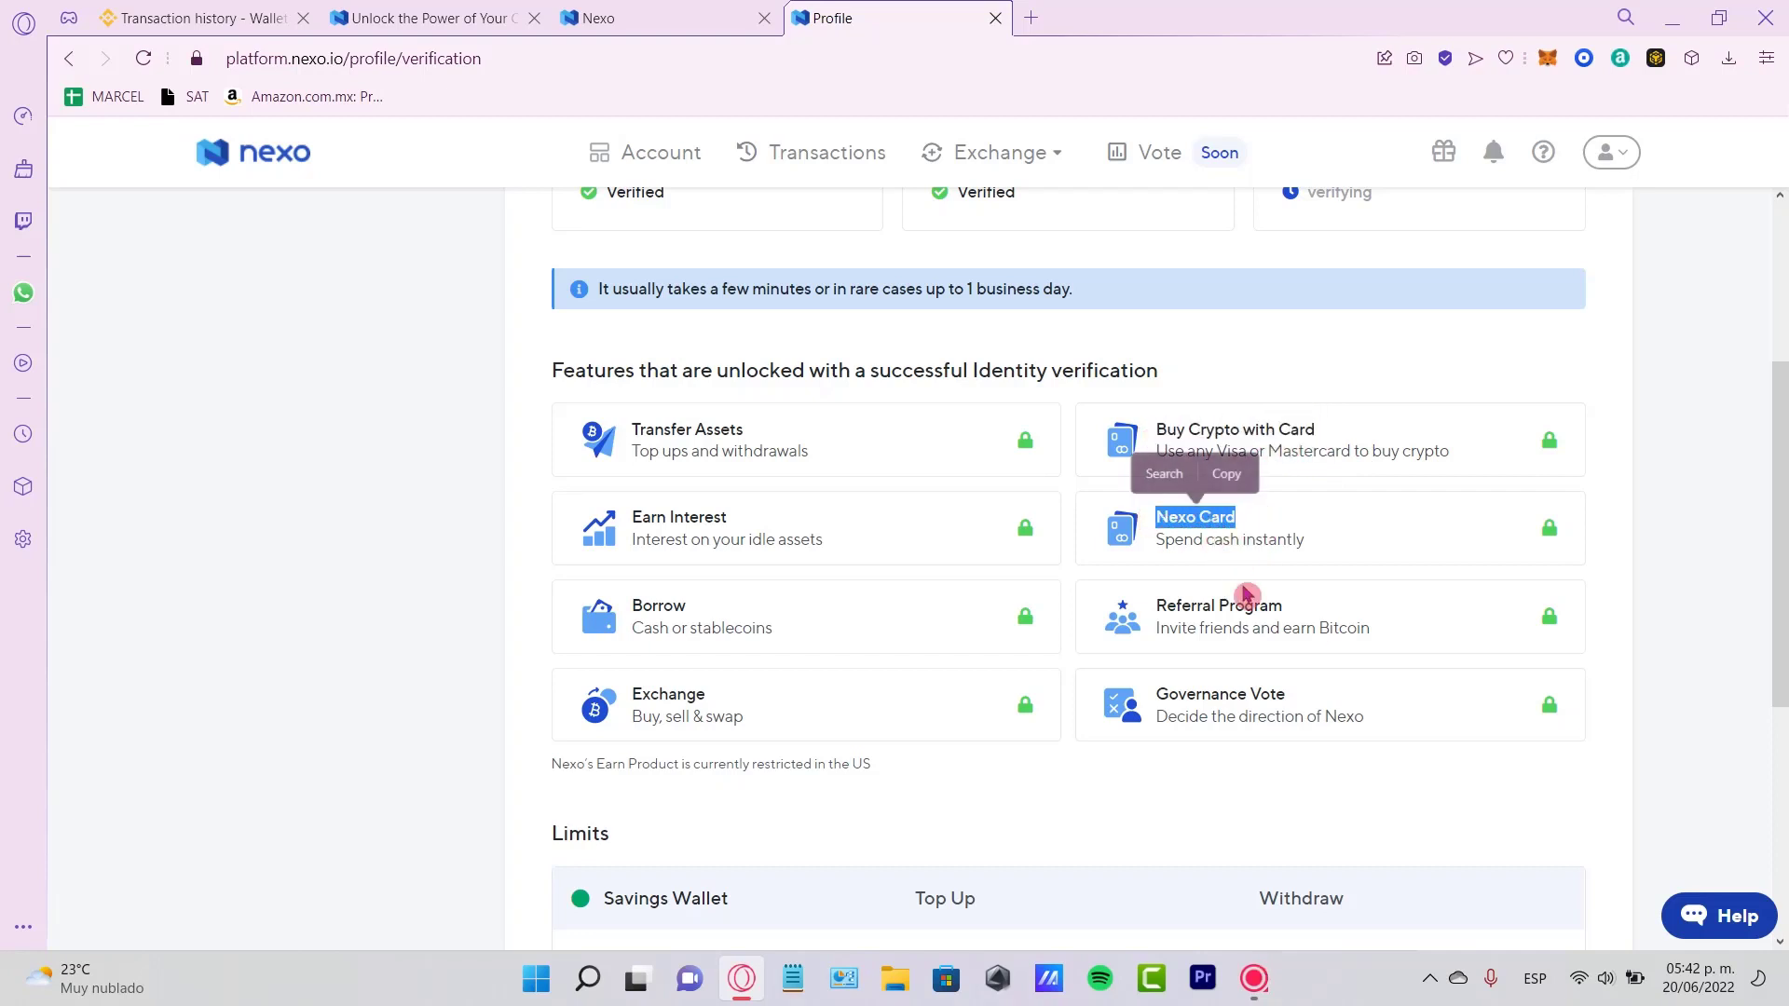
left_click(1303, 618)
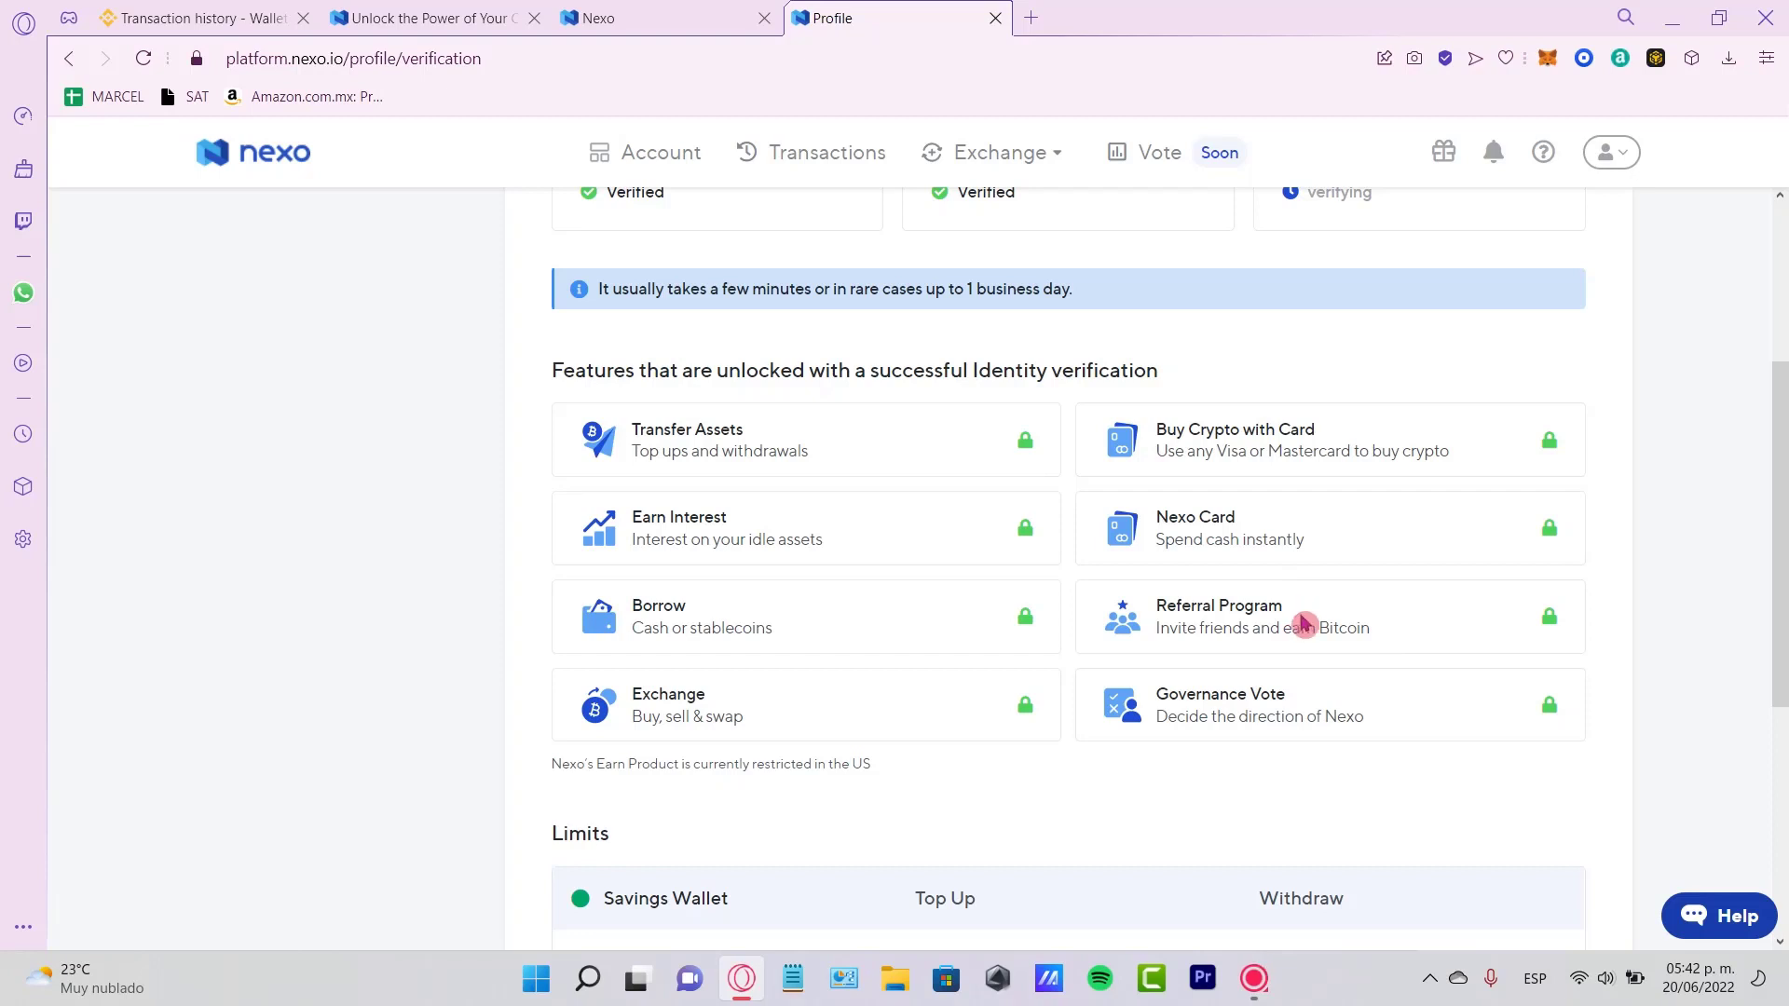
Review the Exchange and Earn Interest features awaiting identity verification.
left_click(1271, 694)
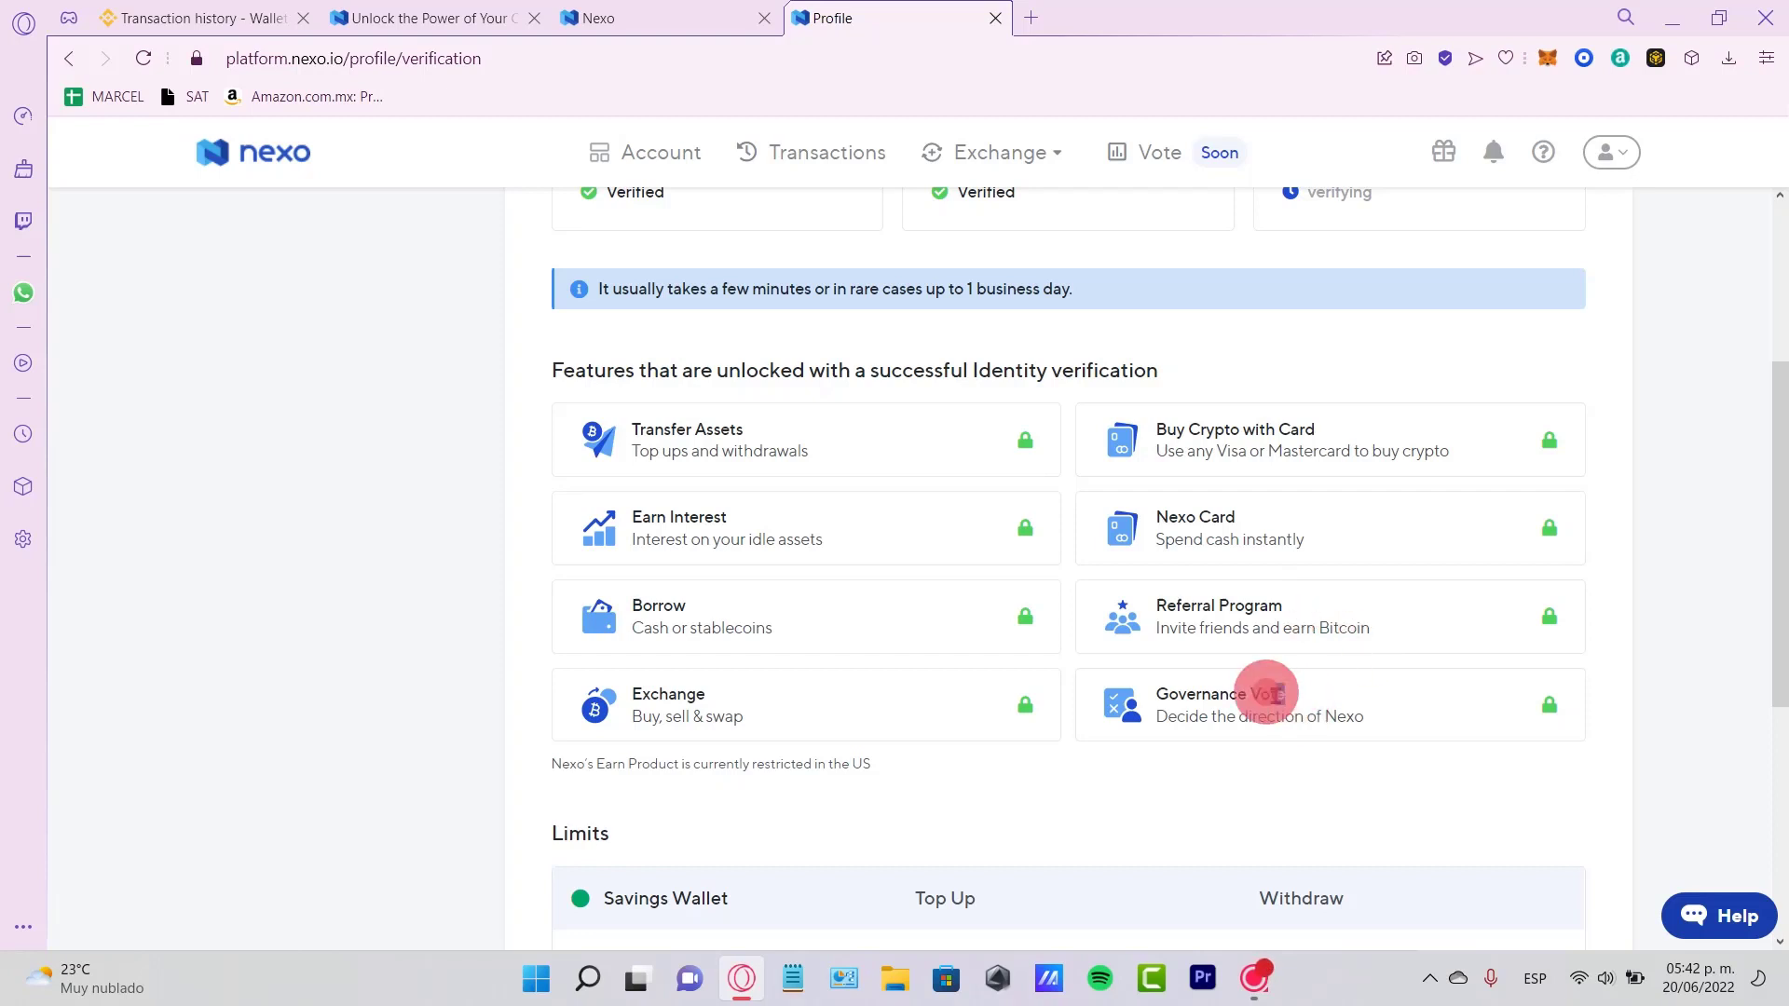
left_click_drag(1272, 694, 1157, 695)
left_click_drag(710, 695, 632, 694)
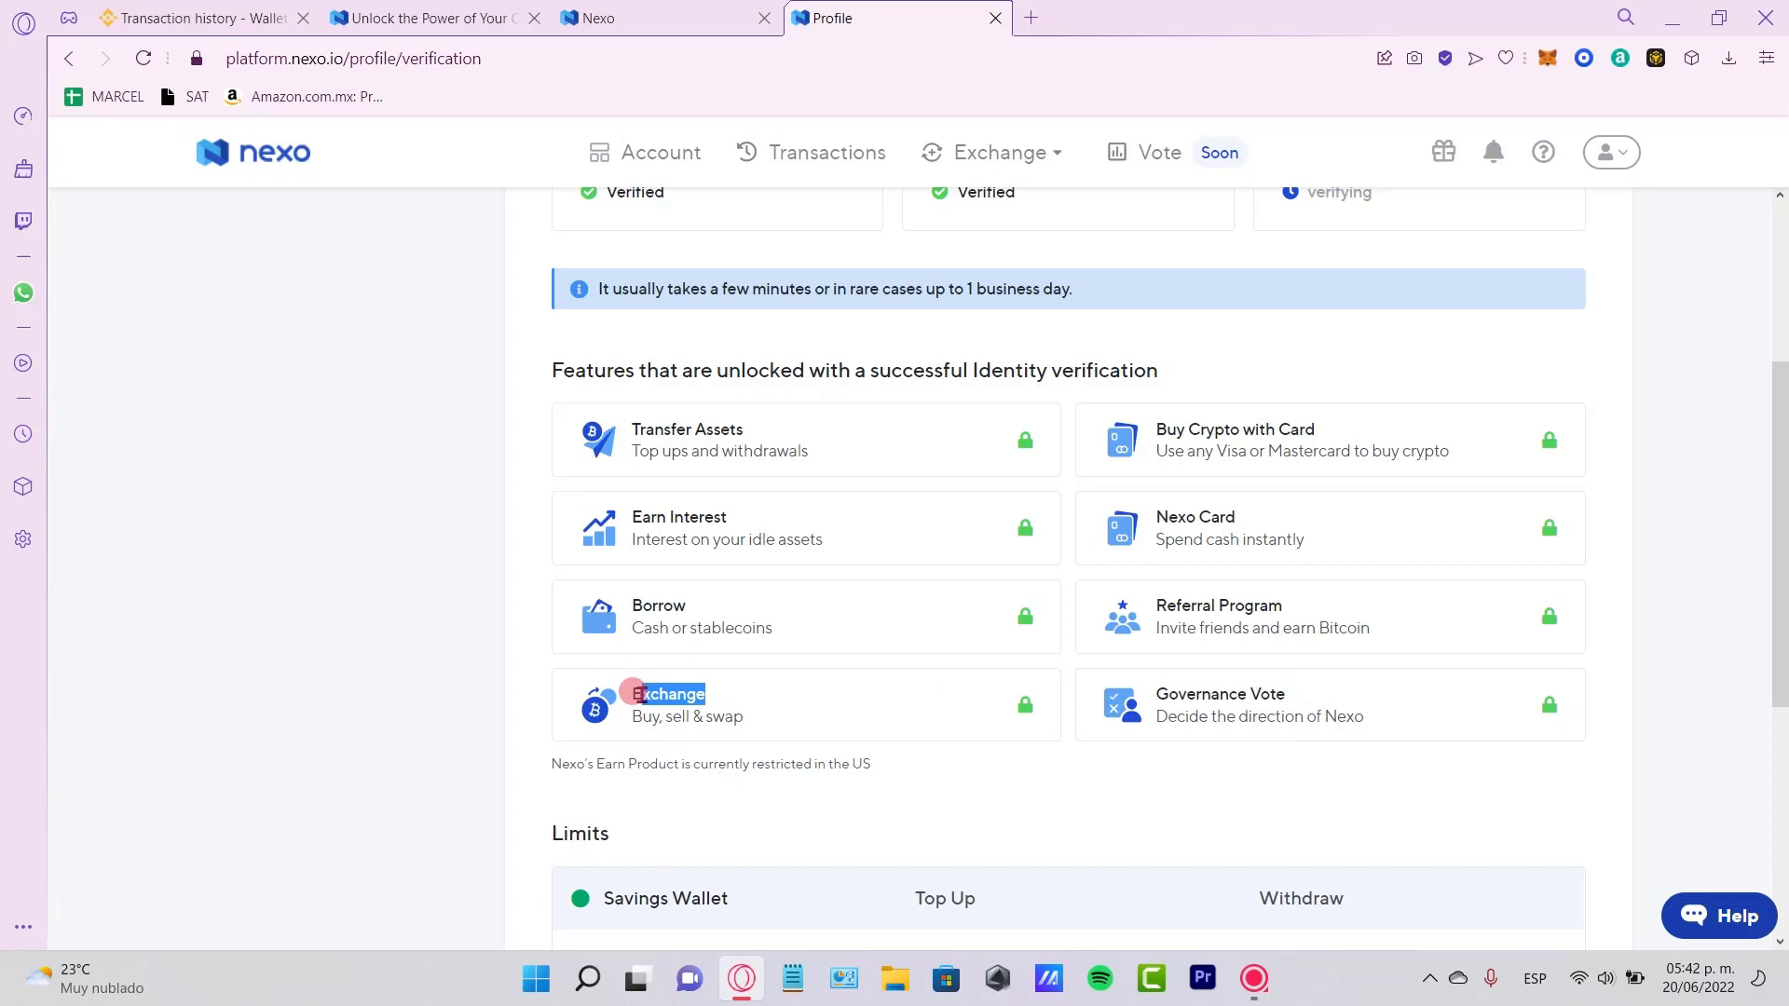
left_click_drag(689, 605, 632, 605)
left_click_drag(728, 518, 625, 492)
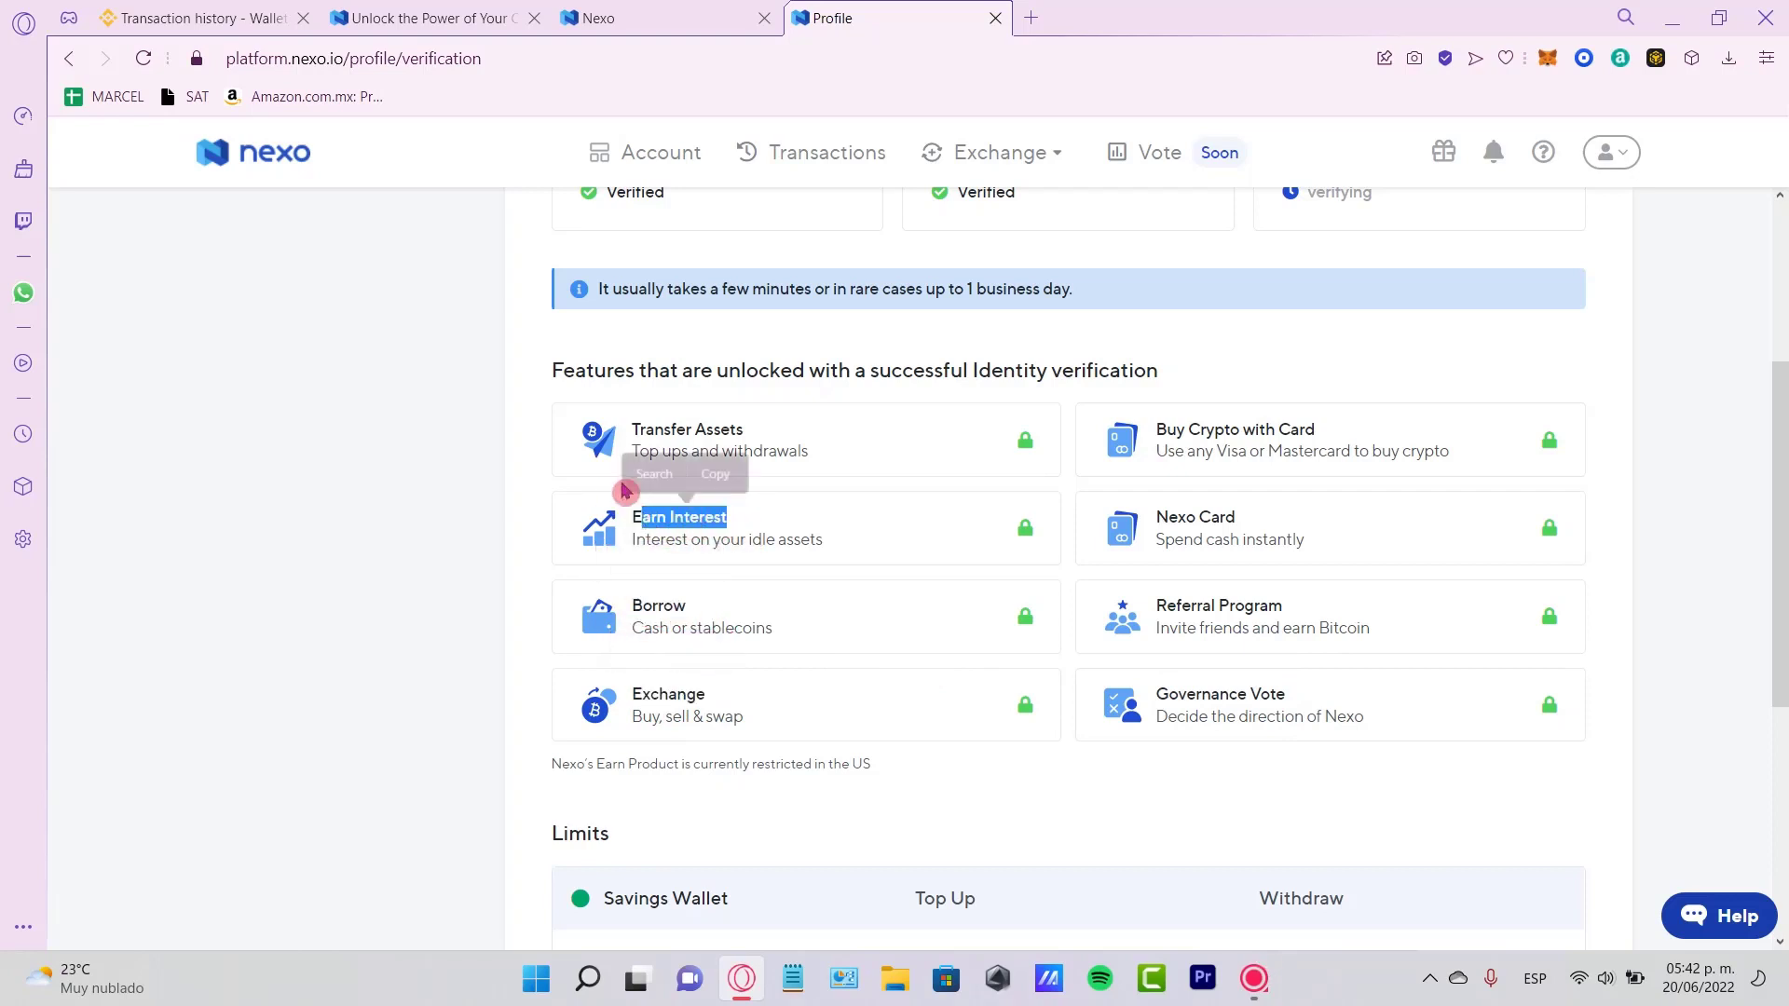
Review the Transfer Assets feature on the way back to the Account dashboard's All Assets table.
left_click_drag(741, 429, 624, 437)
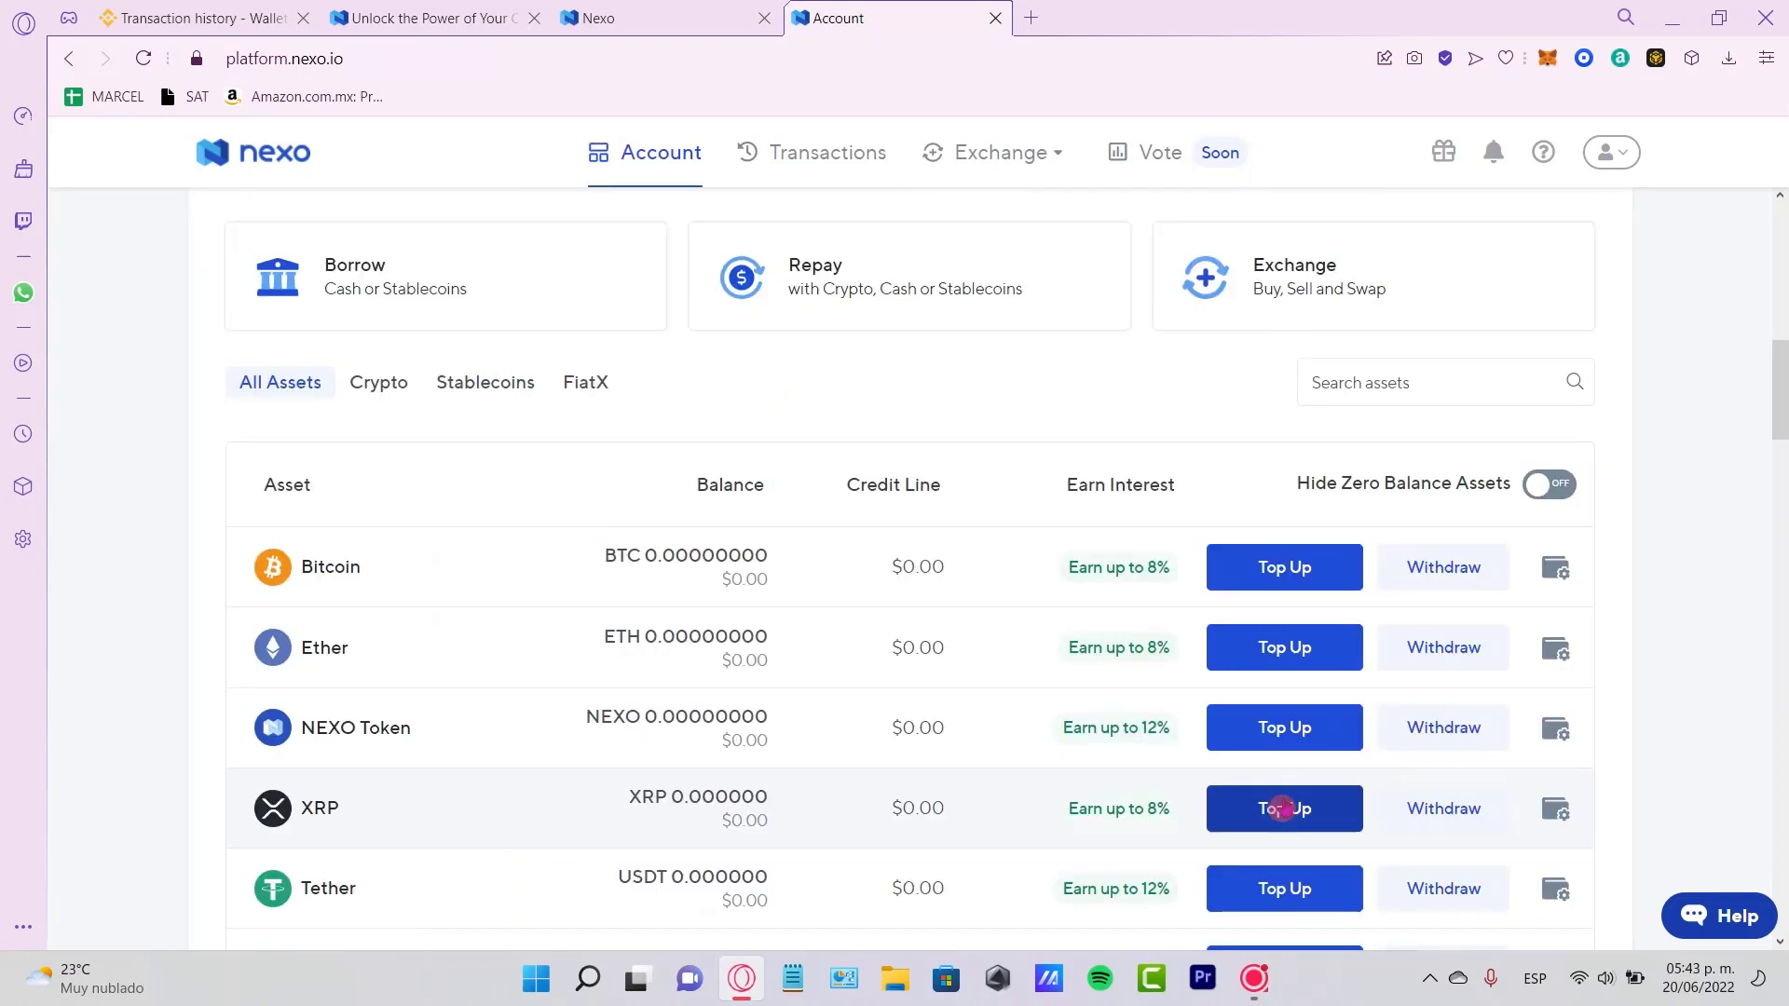